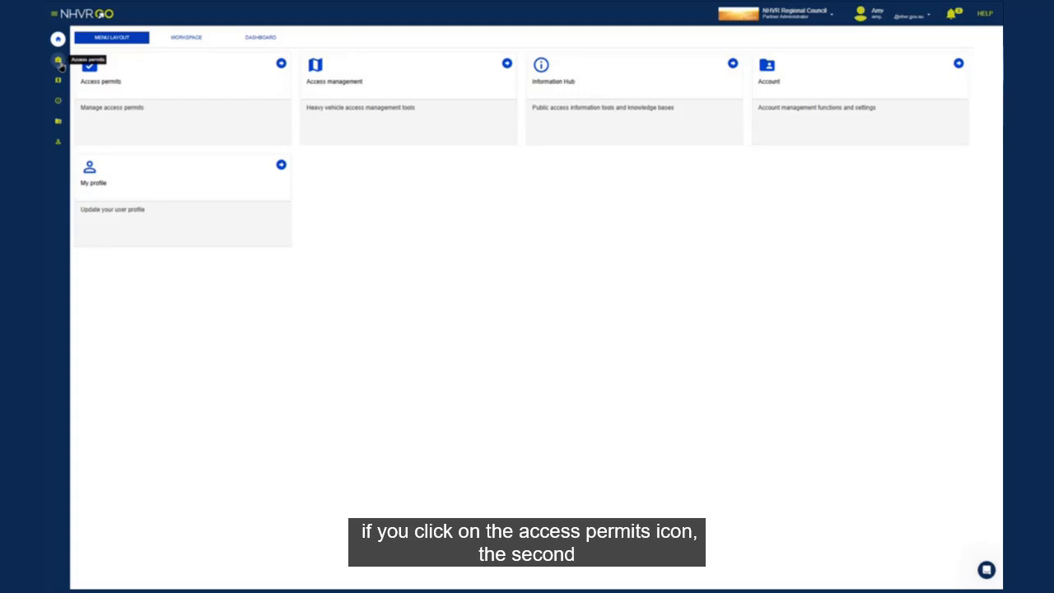
- Open the oversize/overmass Amend Permit case with Assessment status from the access permits case tracker
left_click(59, 63)
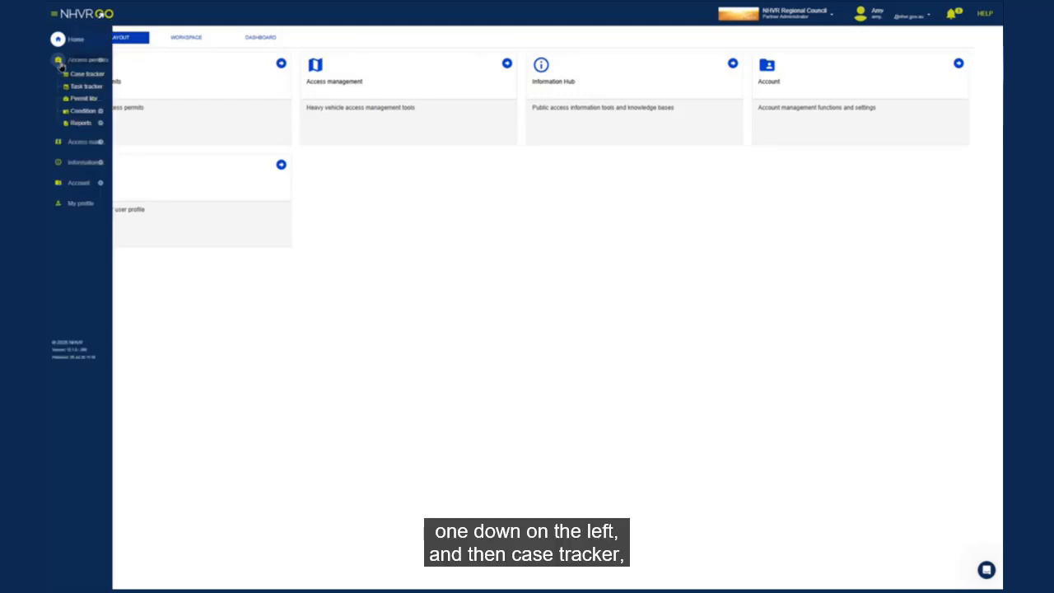
left_click(85, 74)
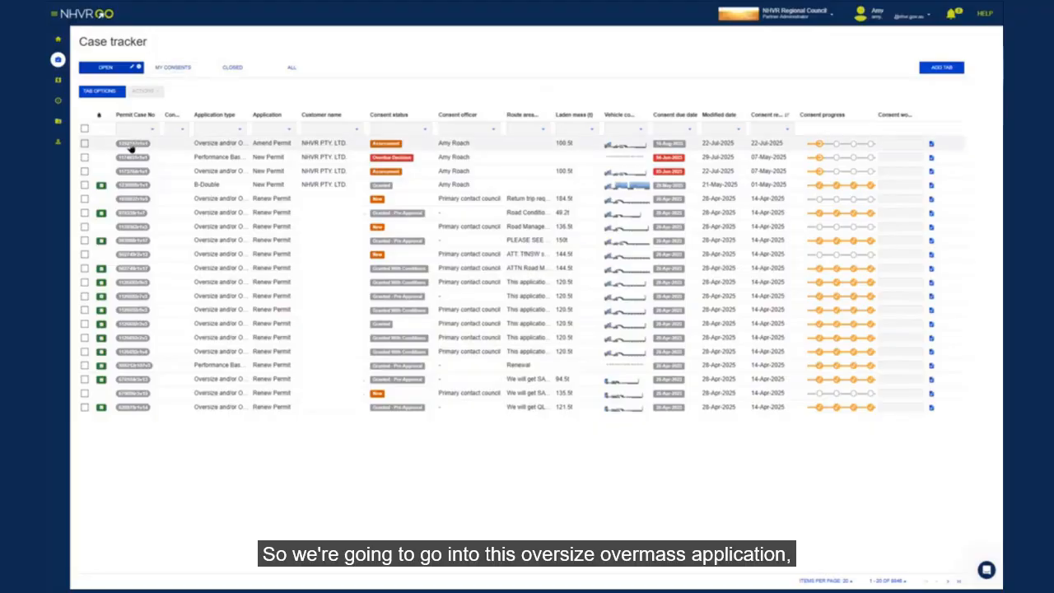
left_click(132, 145)
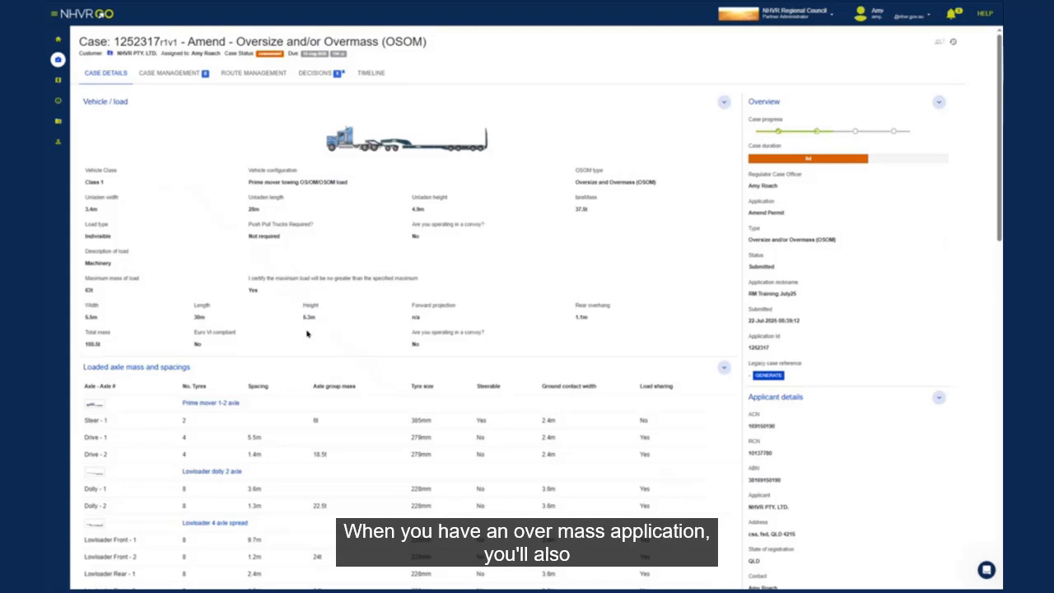
- Review the case details, including vehicle and load, axle masses and spacings, permit period, route map and waypoints
scroll(306, 334, "down", 1)
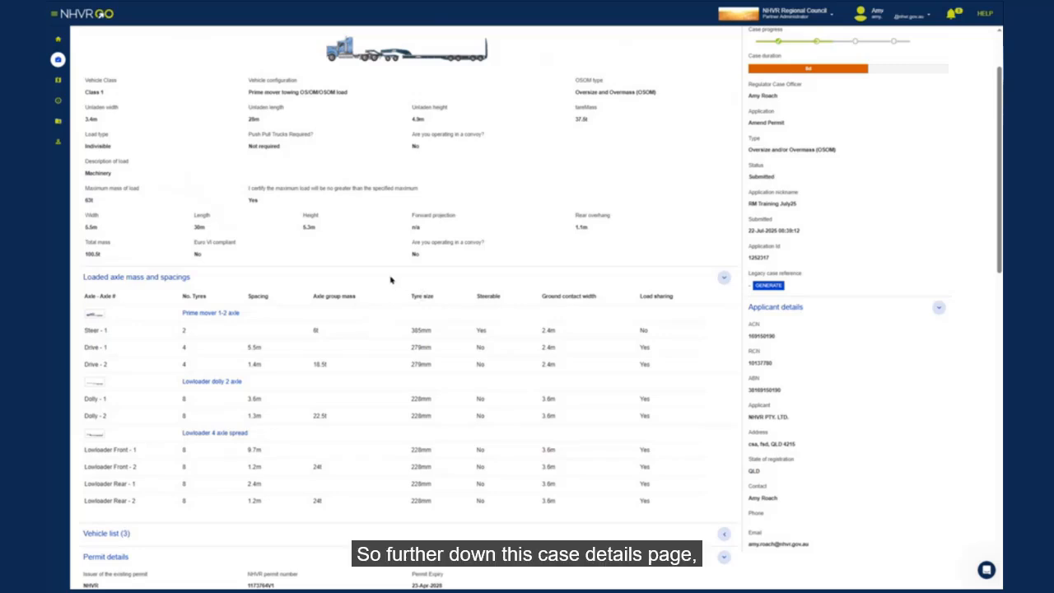
scroll(856, 310, "down", 1)
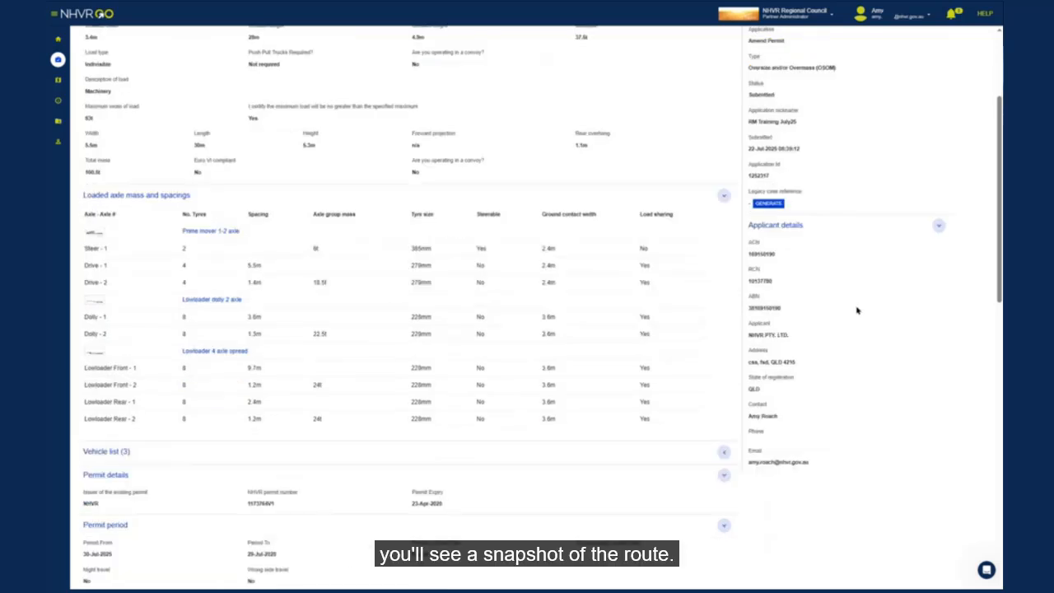
scroll(857, 311, "down", 4)
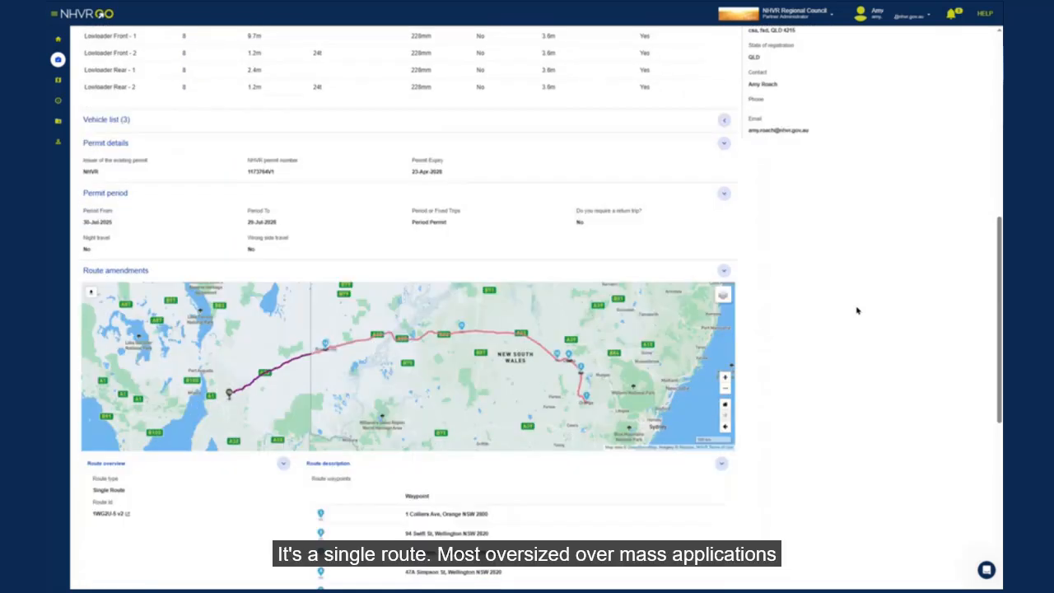
scroll(857, 311, "down", 1)
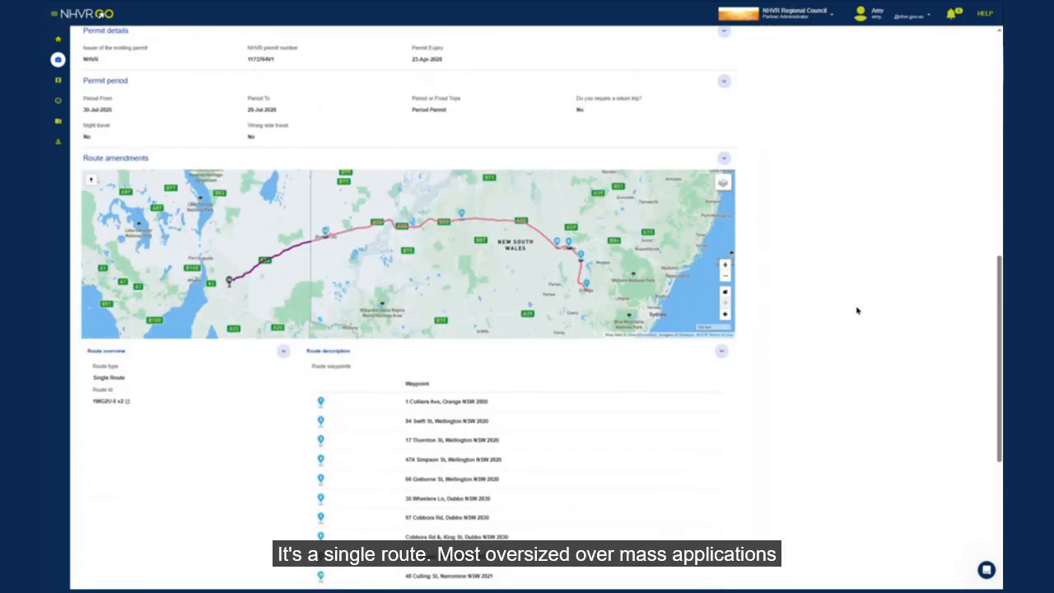
scroll(856, 310, "down", 1)
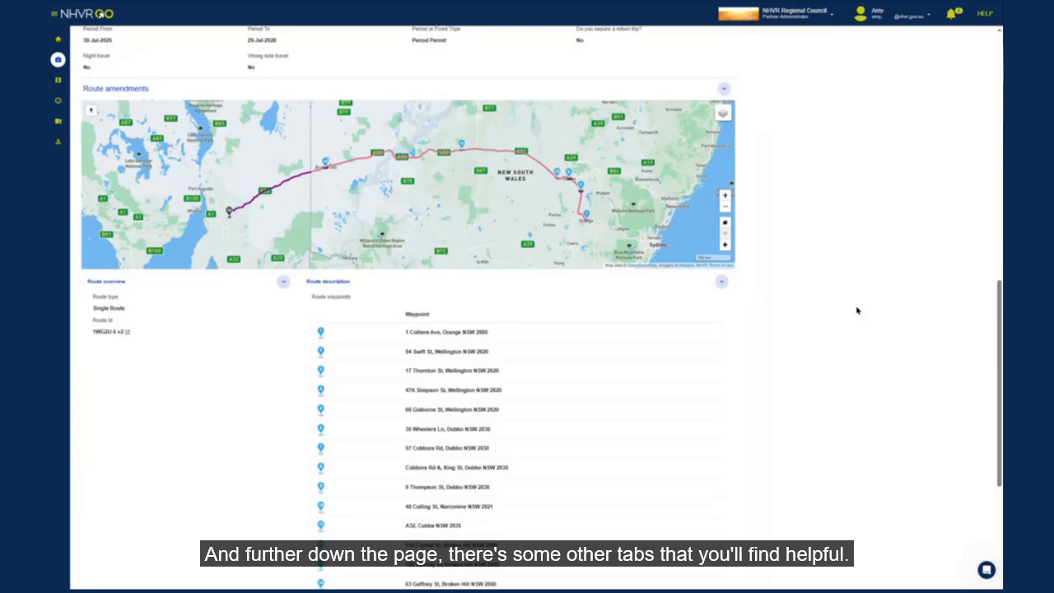
scroll(856, 310, "down", 1)
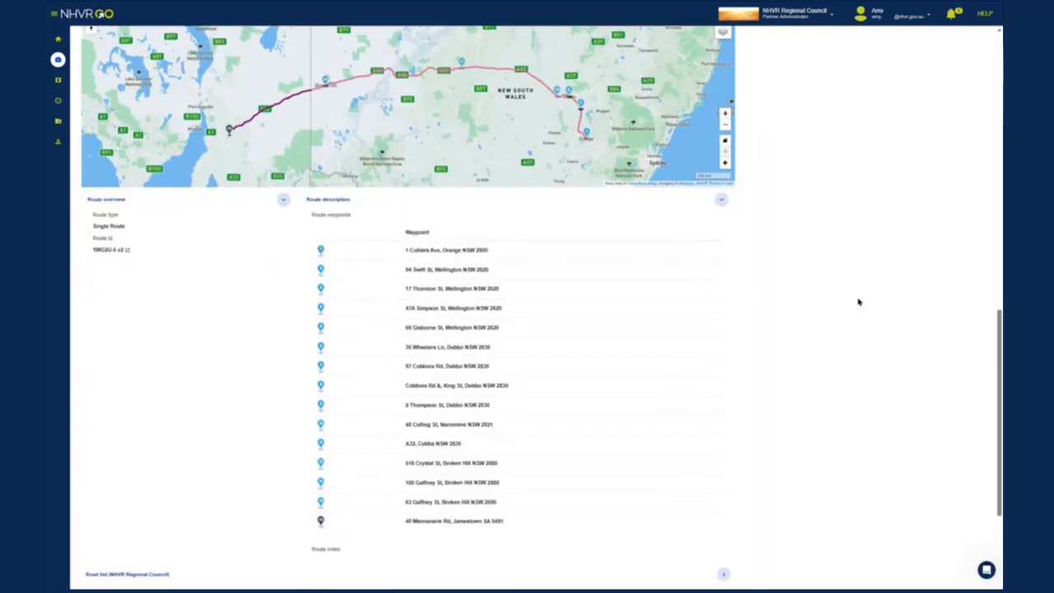
scroll(858, 303, "down", 2)
scroll(858, 302, "down", 1)
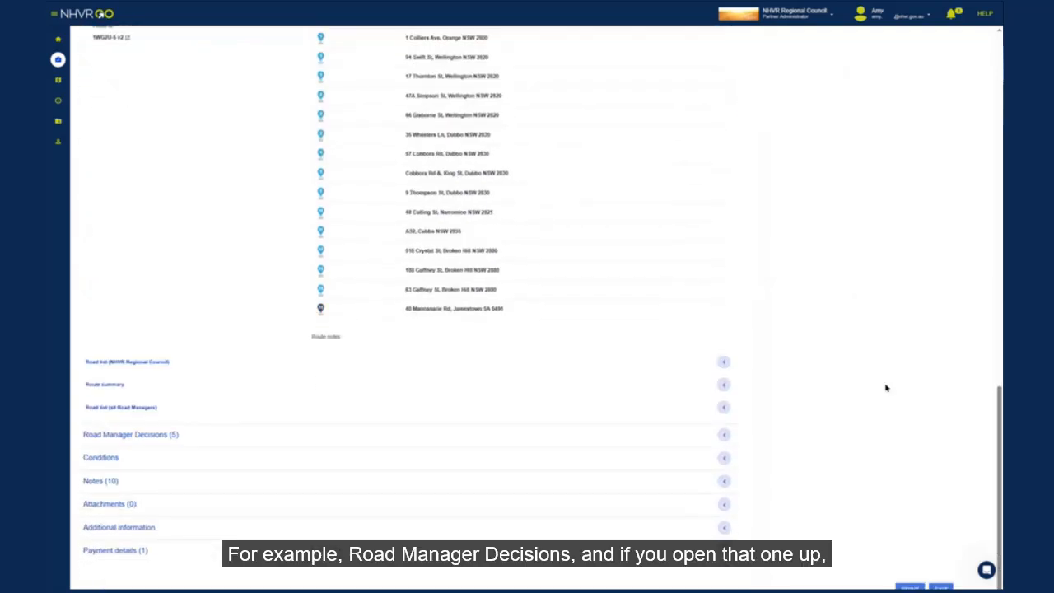
- Expand the Road Manager Decisions, check each road manager's consent status, and return to the start of the case details
left_click(580, 438)
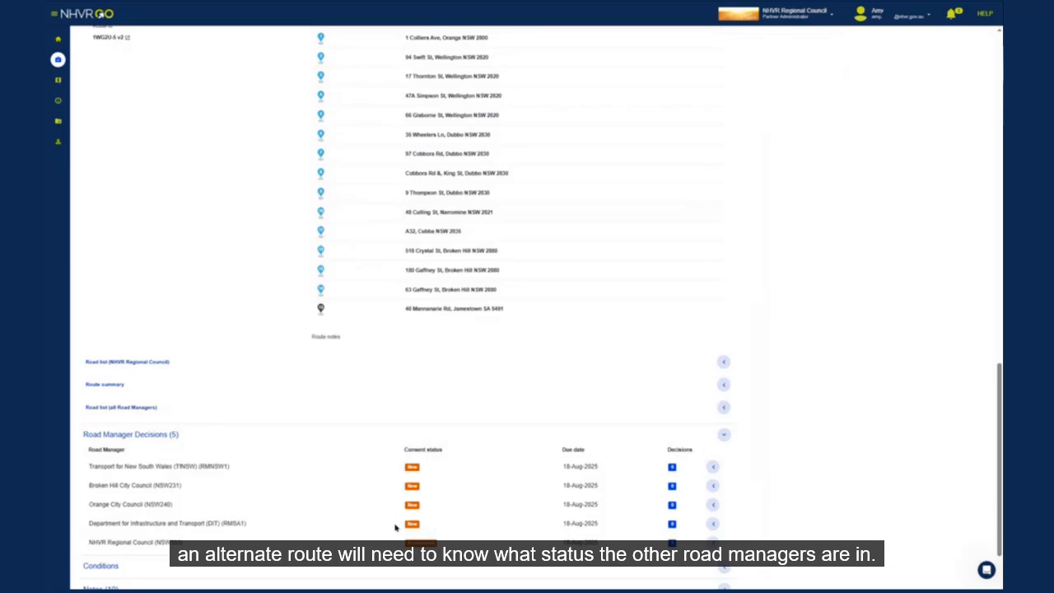
scroll(395, 530, "down", 2)
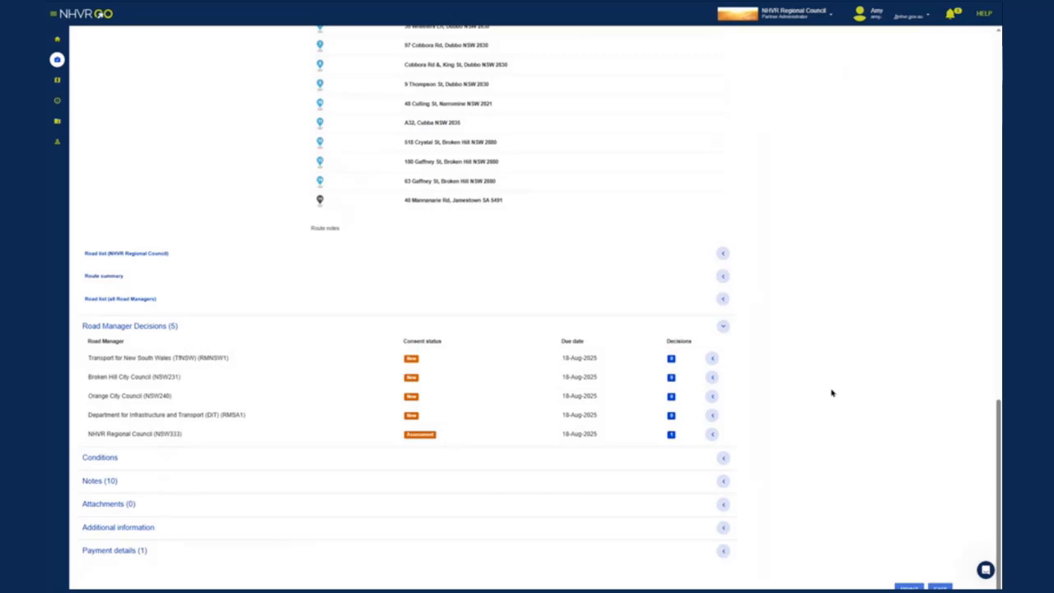
scroll(846, 273, "up", 2)
scroll(845, 273, "up", 15)
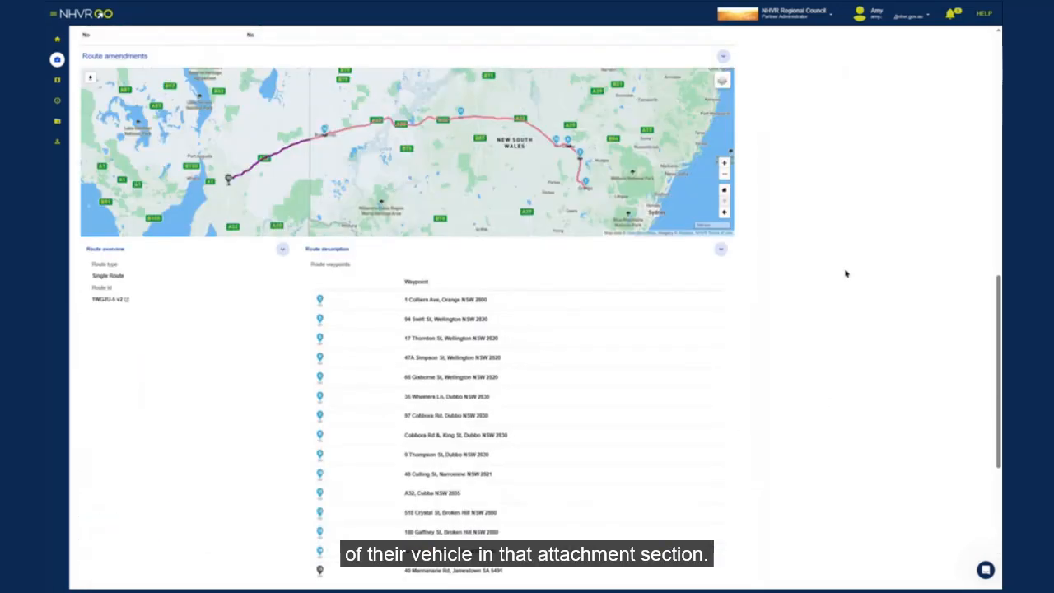
scroll(845, 274, "up", 3)
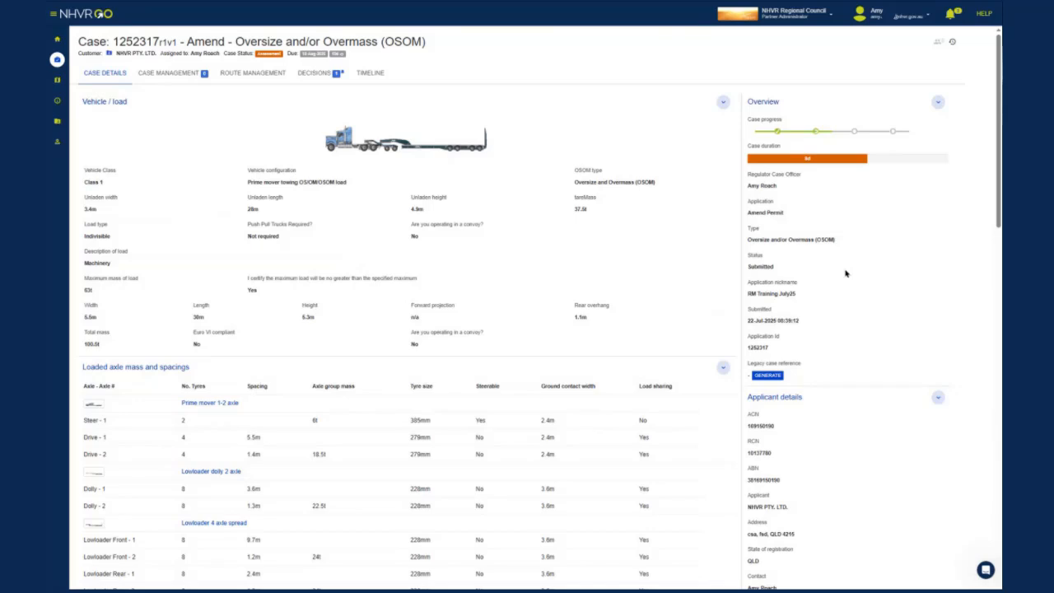
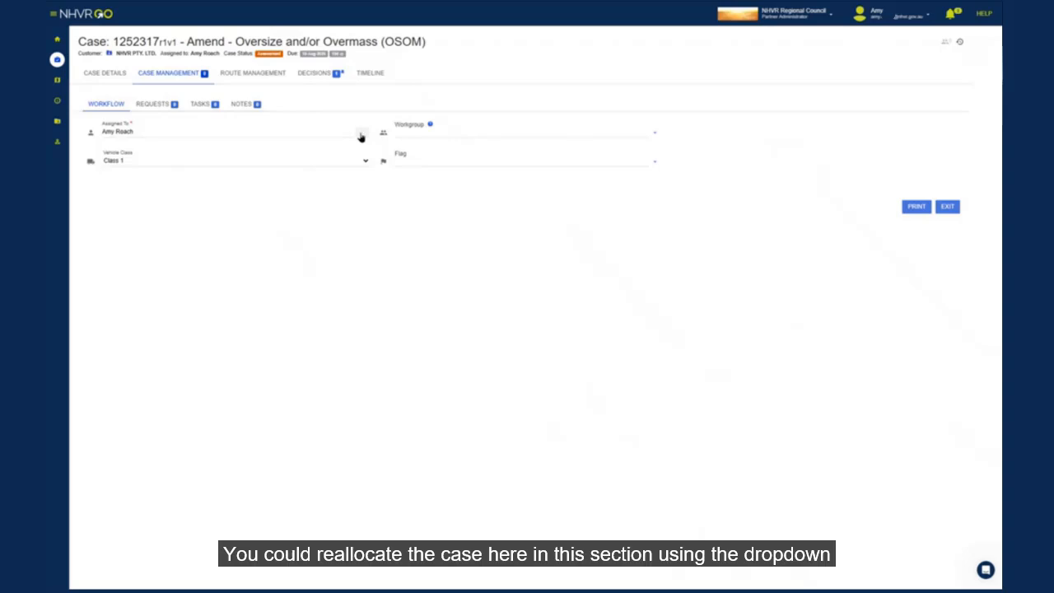
- View the available assignees for the case in the case management workflow without reassigning it
left_click(360, 135)
left_click(360, 135)
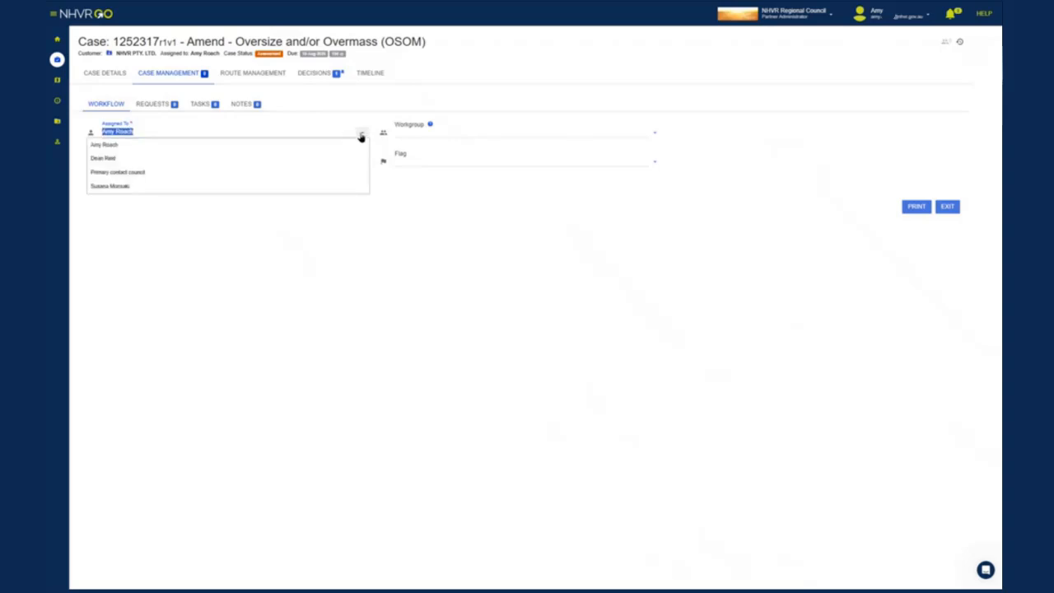
left_click(518, 61)
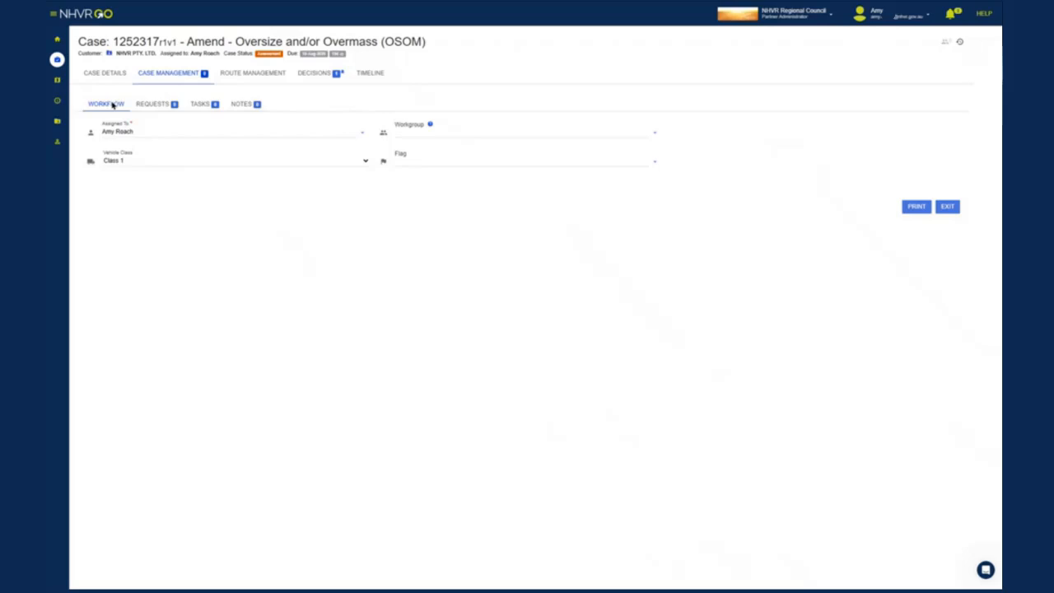
- Look at the case's requests and notes, and open a blank new note form
left_click(152, 103)
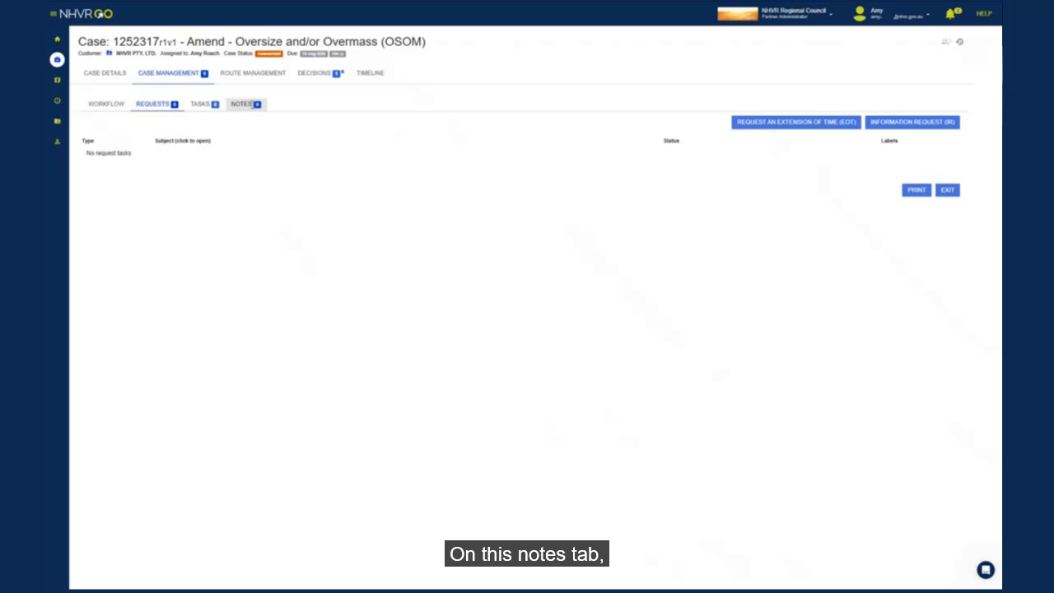
left_click(251, 105)
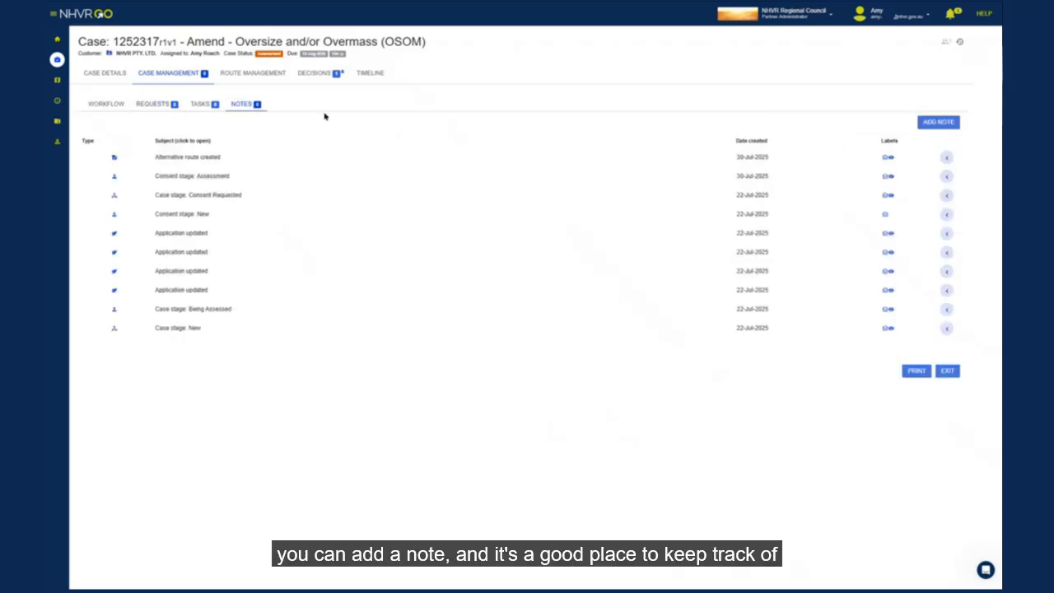
left_click(940, 121)
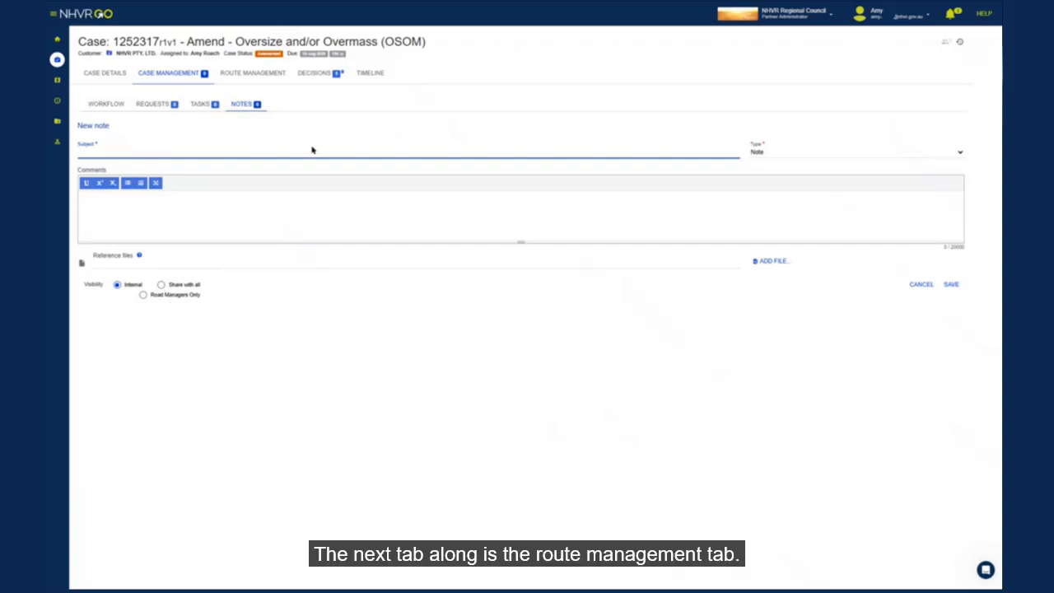
- Open the case's route management and list the route's roads belonging to NHVR Regional Council
left_click(268, 76)
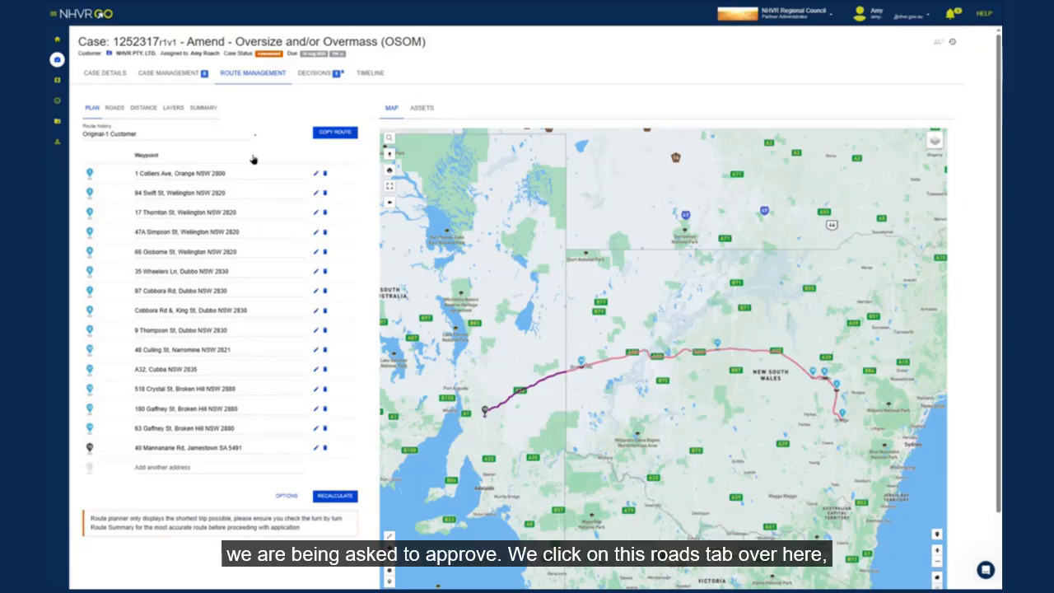
left_click(117, 112)
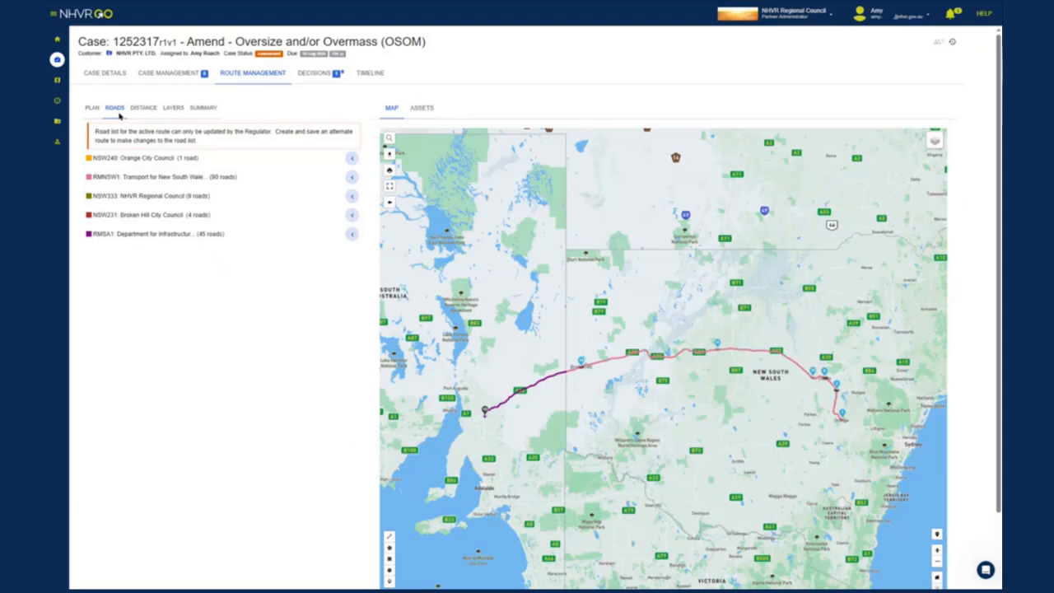
left_click(122, 192)
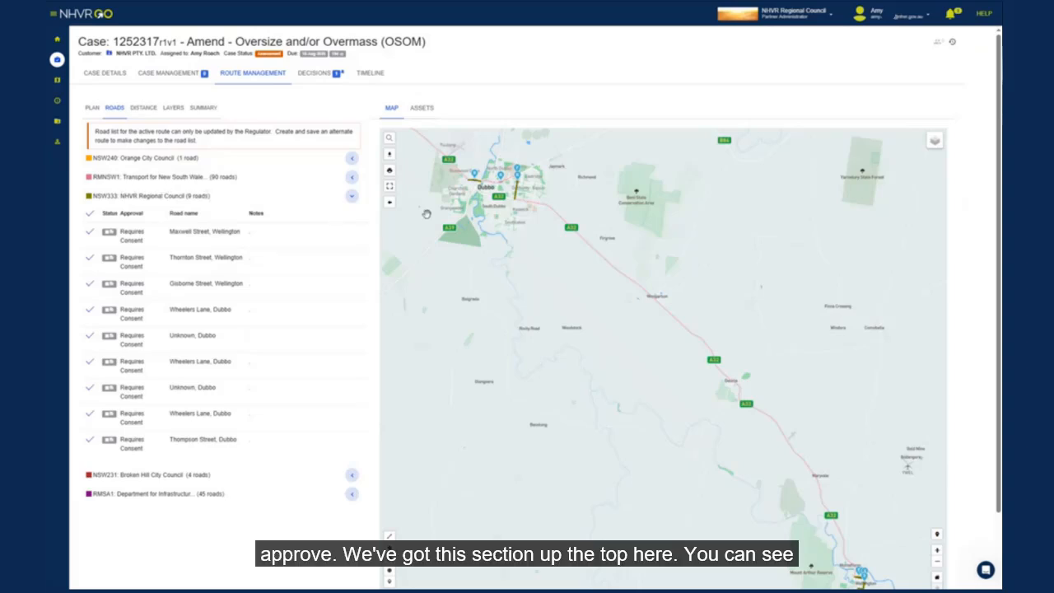
- Examine the NHVR Regional Council road sections on the route map around Dubbo and Wellington
scroll(512, 238, "up", 5)
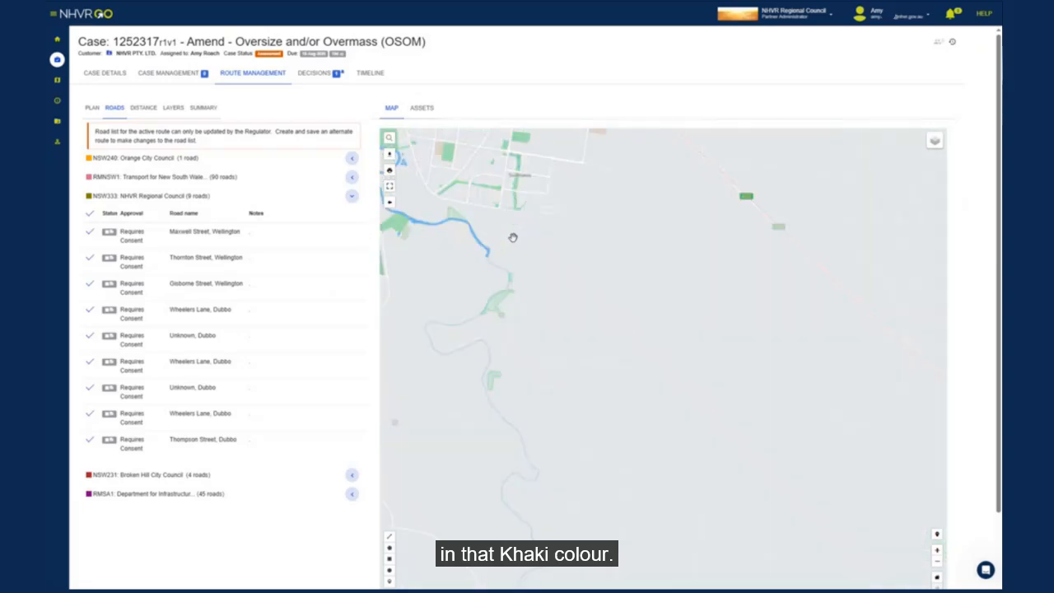
scroll(593, 271, "down", 1)
left_click_drag(630, 315, 748, 576)
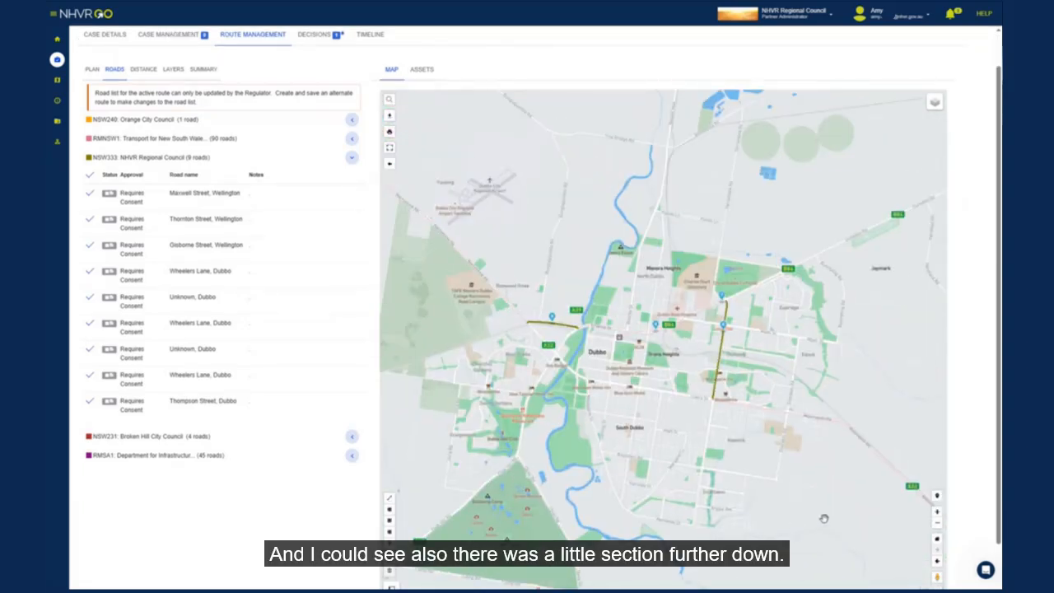
left_click_drag(824, 518, 598, 334)
scroll(599, 335, "down", 3)
left_click_drag(772, 577, 654, 456)
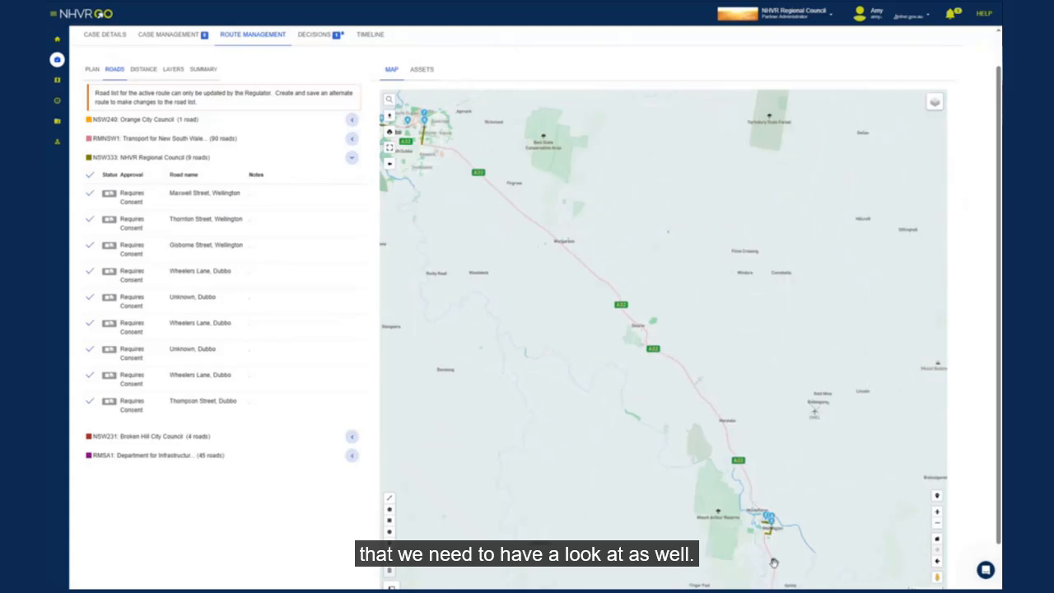
scroll(772, 562, "up", 4)
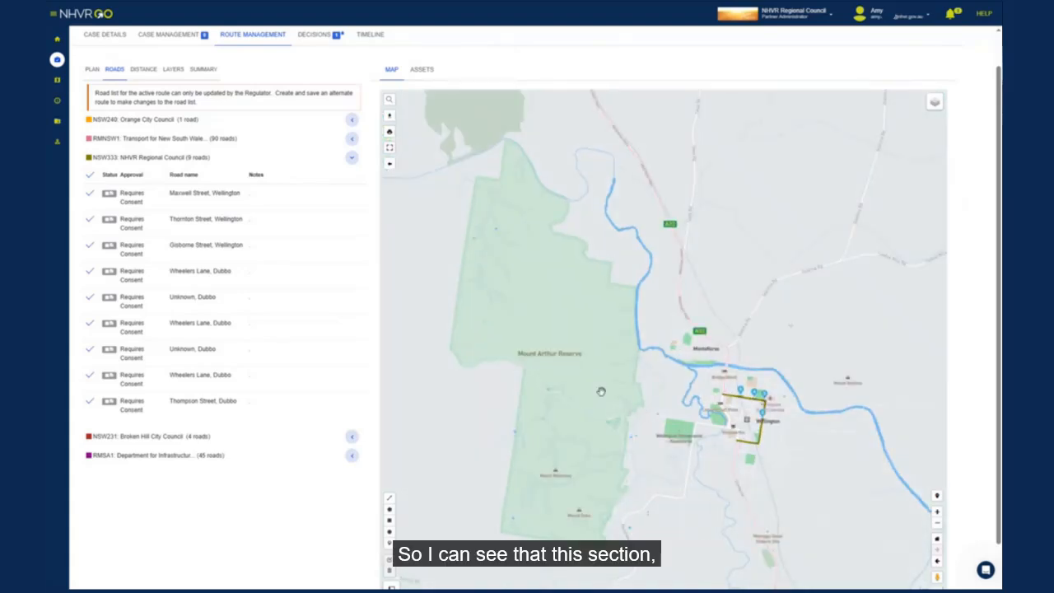
scroll(601, 392, "down", 3)
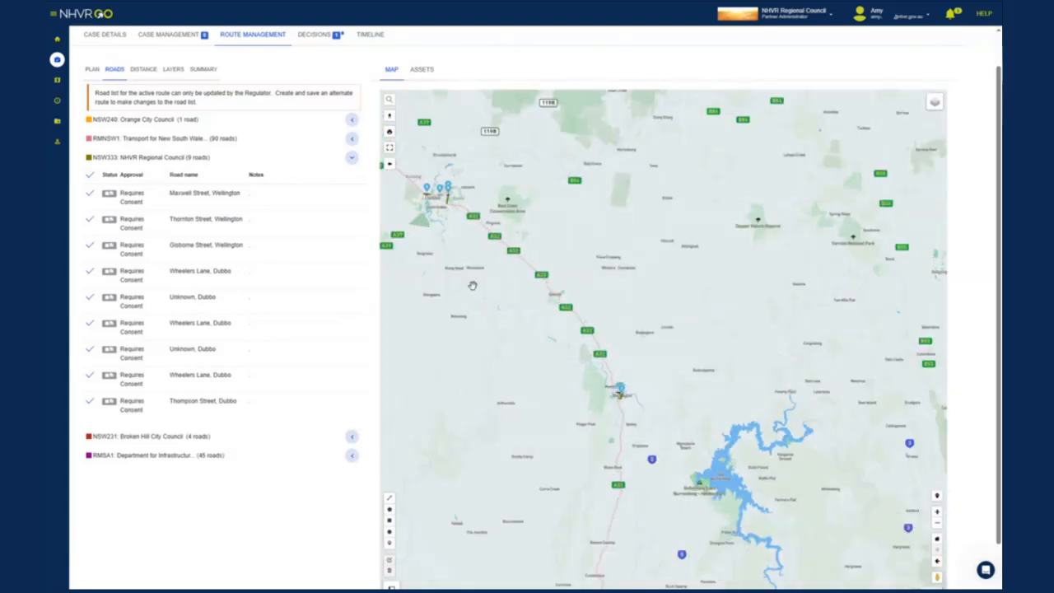
- Move the waypoint pin in west Dubbo slightly south, off its current road section, to recalculate an alternate route
scroll(645, 426, "up", 3)
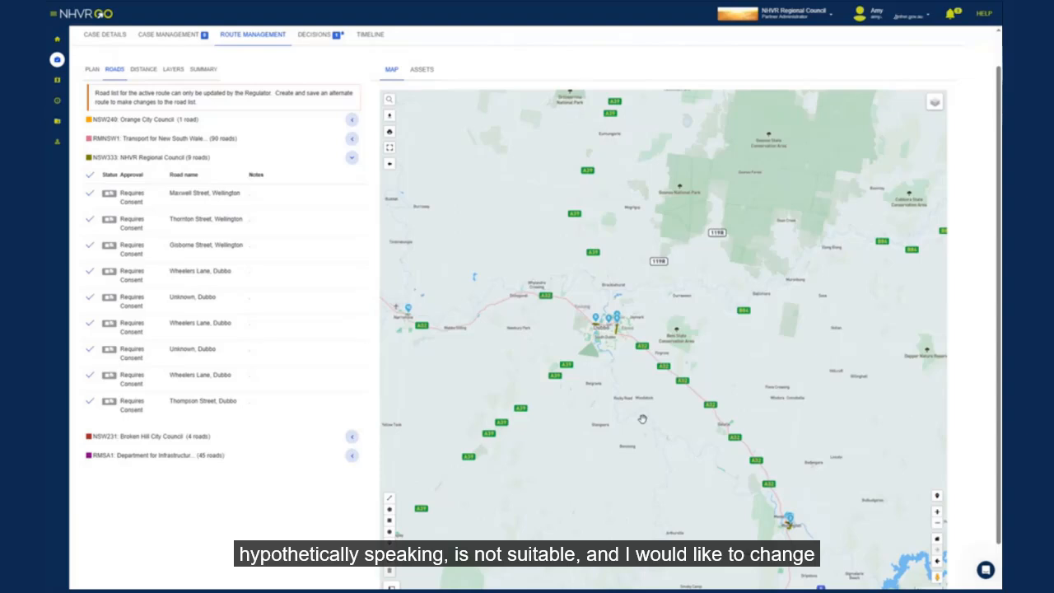
scroll(642, 419, "up", 2)
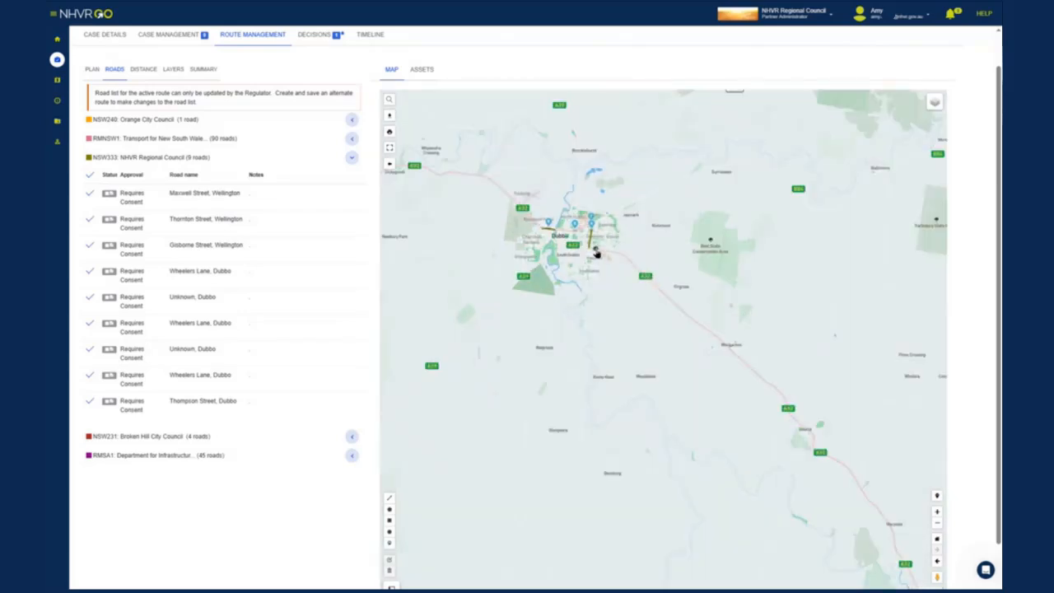
scroll(596, 254, "up", 1)
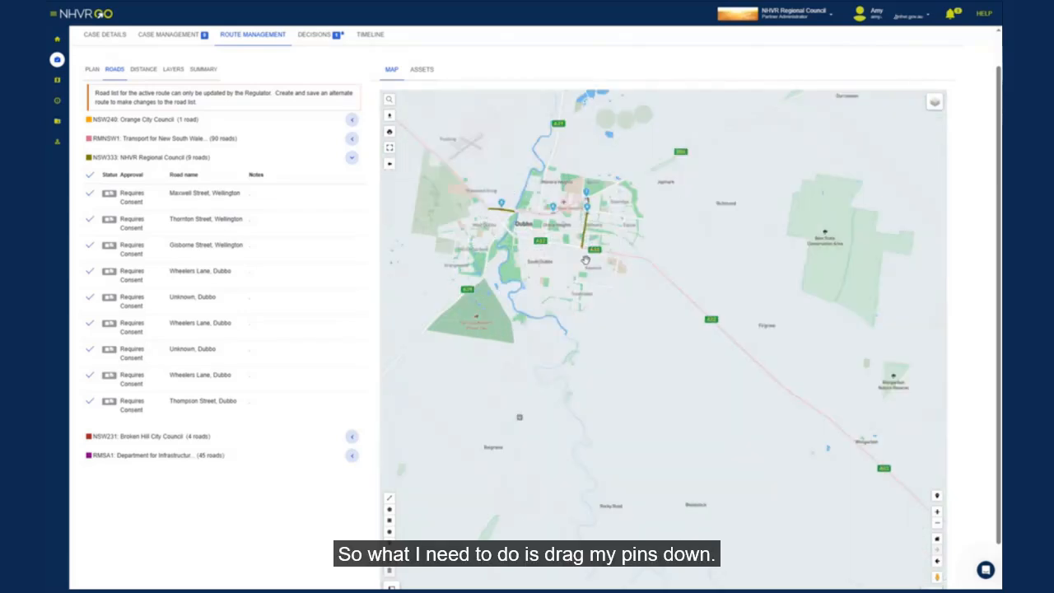
left_click_drag(504, 209, 501, 220)
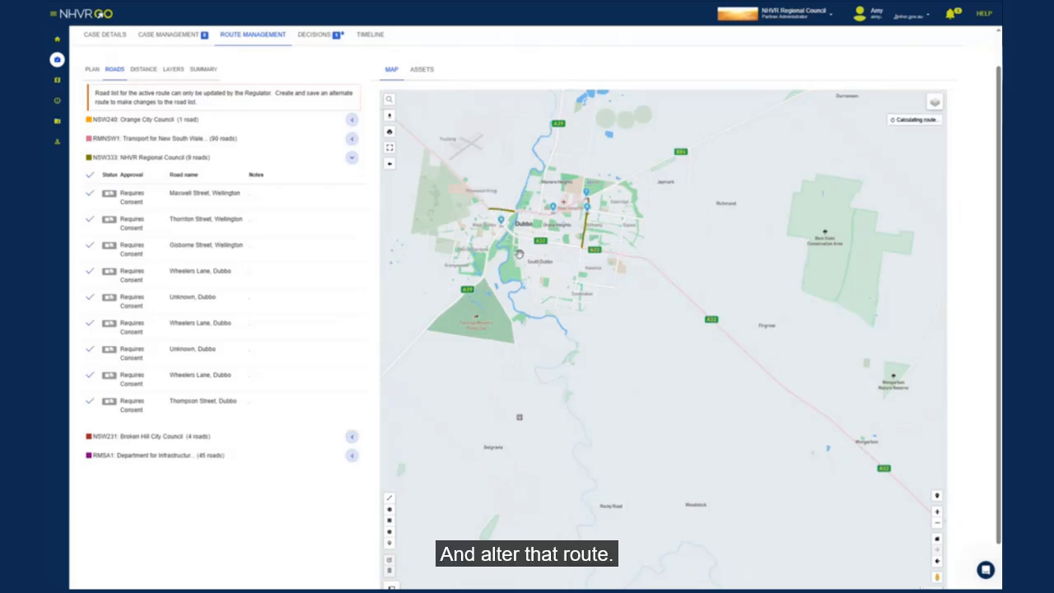
- Reposition the west Dubbo waypoint precisely onto the road at the Victoria Street and Whylandra Street intersection
scroll(815, 349, "up", 3)
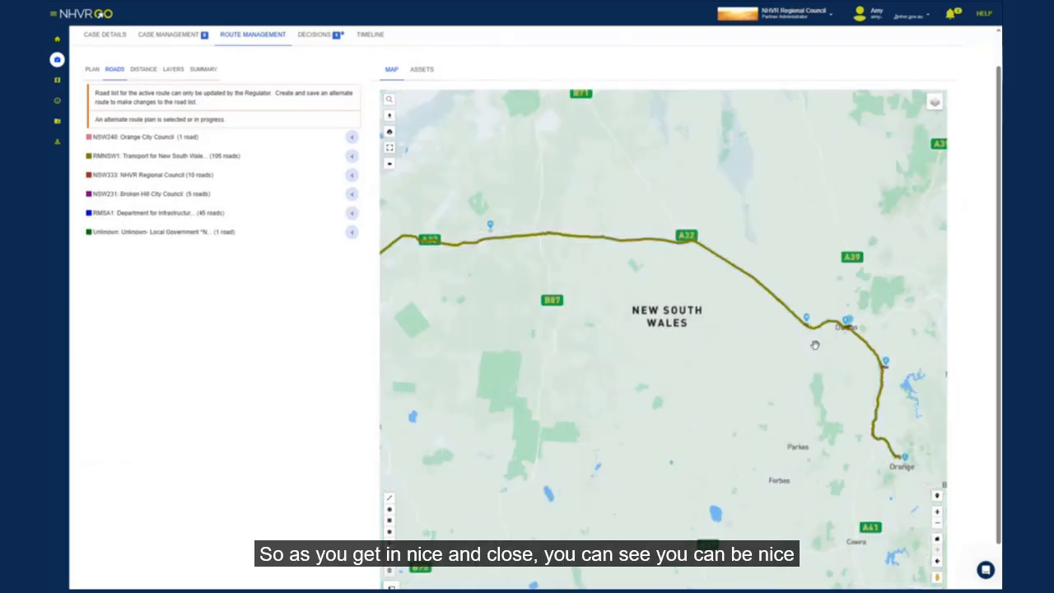
scroll(815, 345, "up", 5)
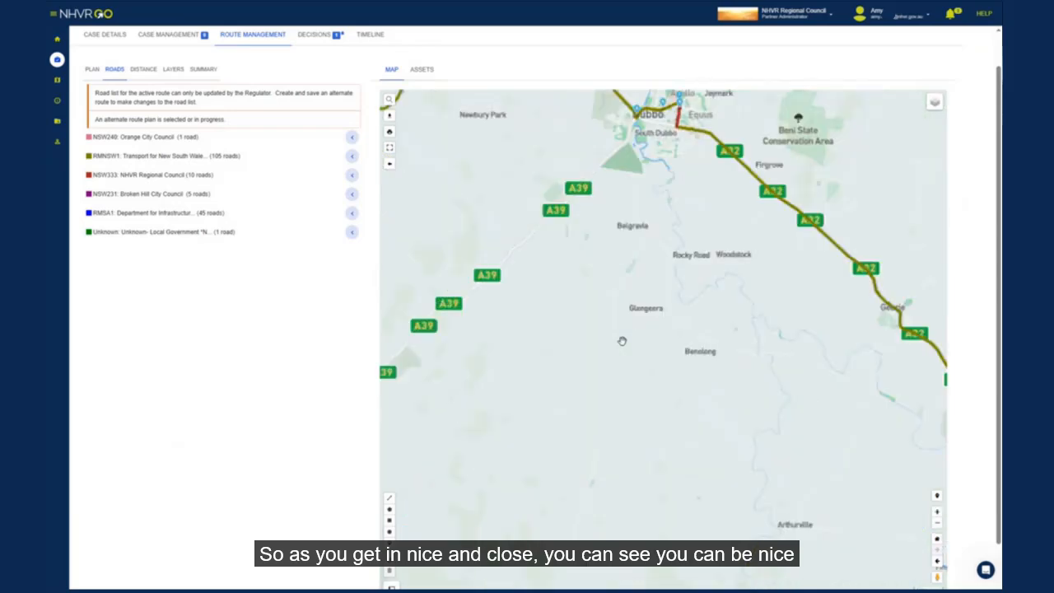
left_click_drag(642, 280, 646, 395)
scroll(646, 395, "up", 3)
left_click_drag(687, 327, 684, 423)
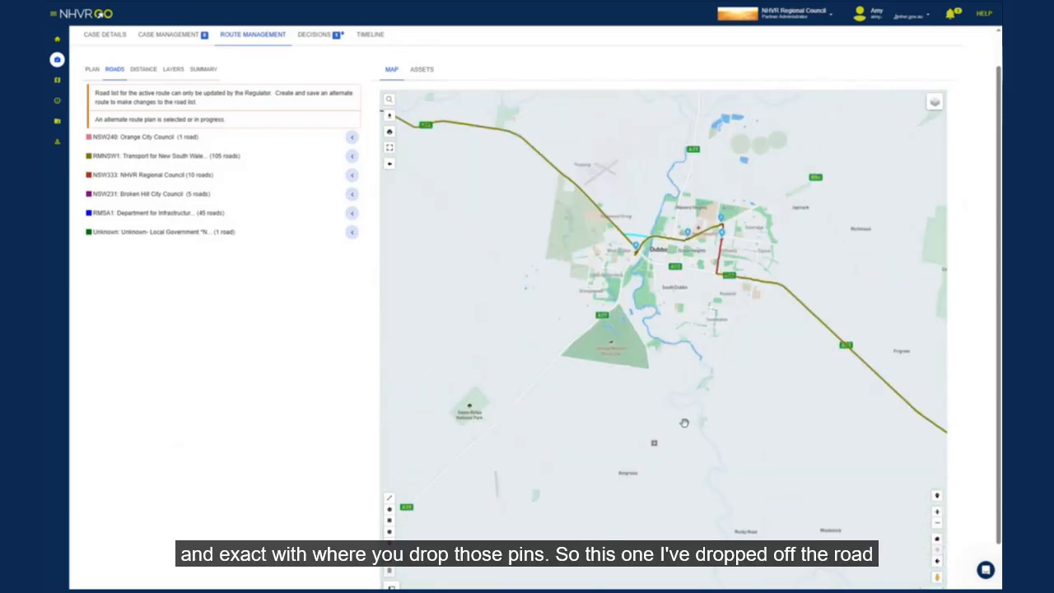
scroll(684, 424, "up", 2)
left_click_drag(666, 271, 662, 436)
scroll(661, 435, "up", 2)
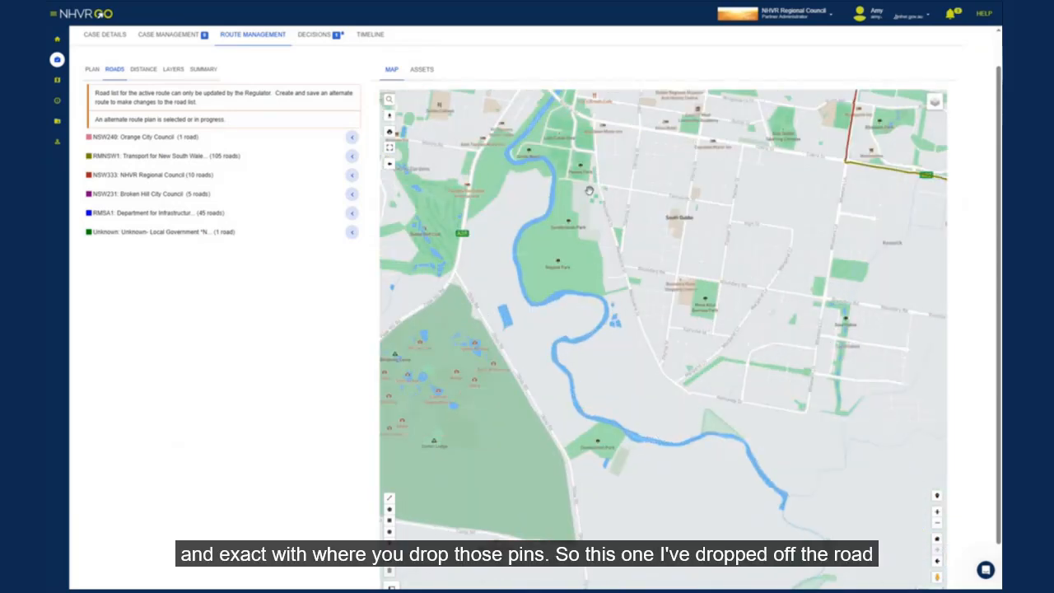
left_click_drag(590, 191, 651, 395)
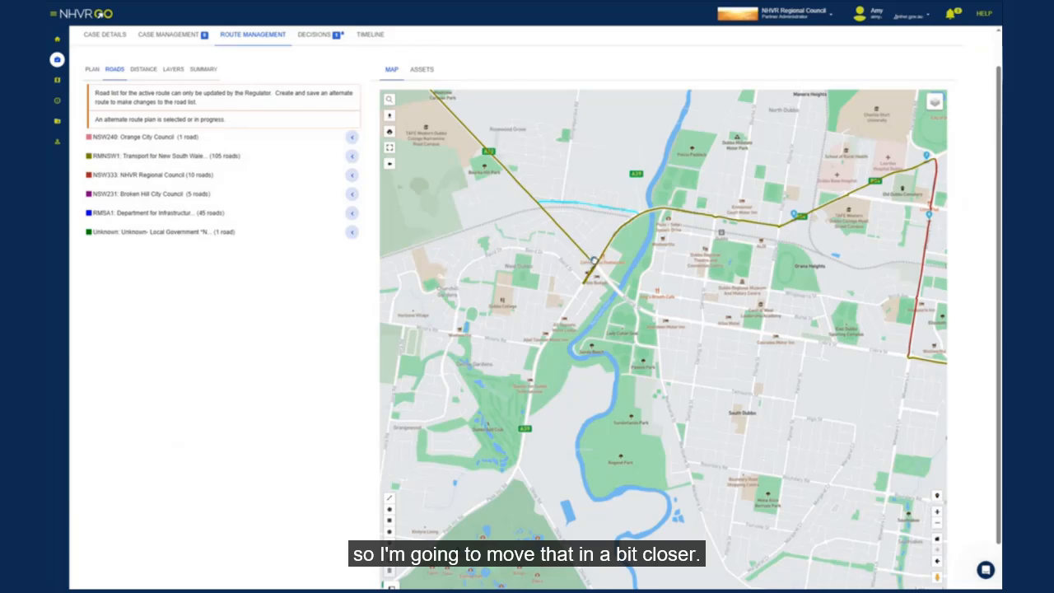
scroll(593, 262, "up", 6)
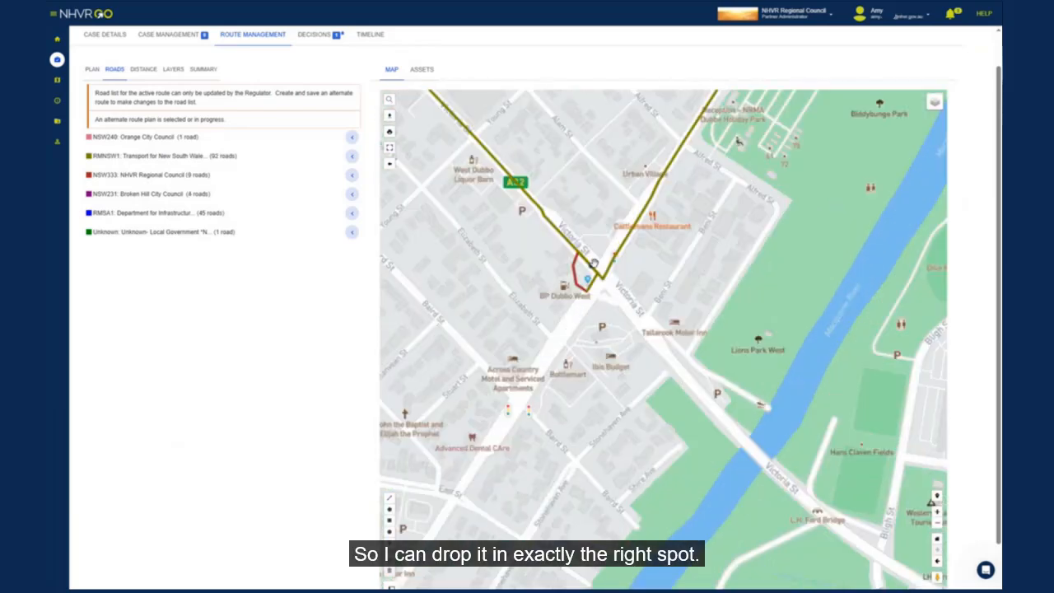
left_click_drag(587, 288, 588, 267)
- Reroute the trip through Dubbo along Cobra Street (A32) by placing the remaining Dubbo waypoints on the correct side of that road
scroll(654, 392, "down", 4)
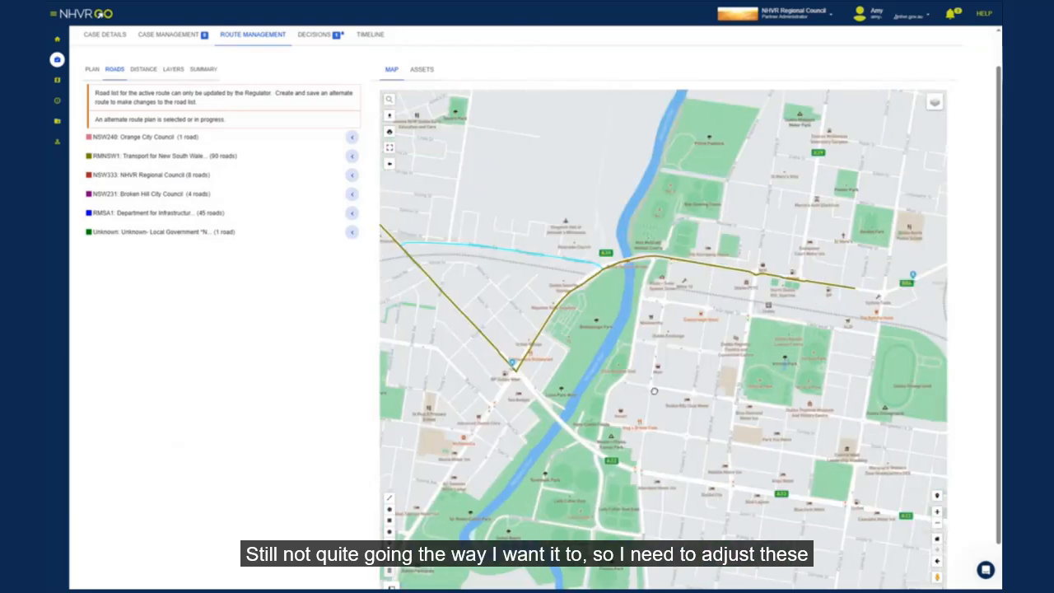
scroll(654, 392, "down", 2)
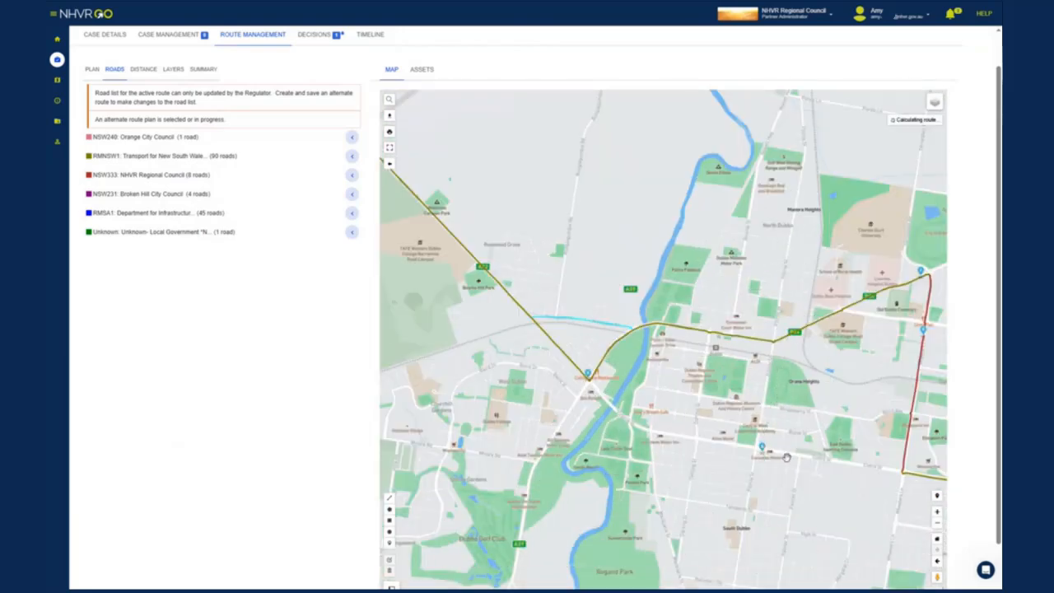
scroll(580, 241, "up", 5)
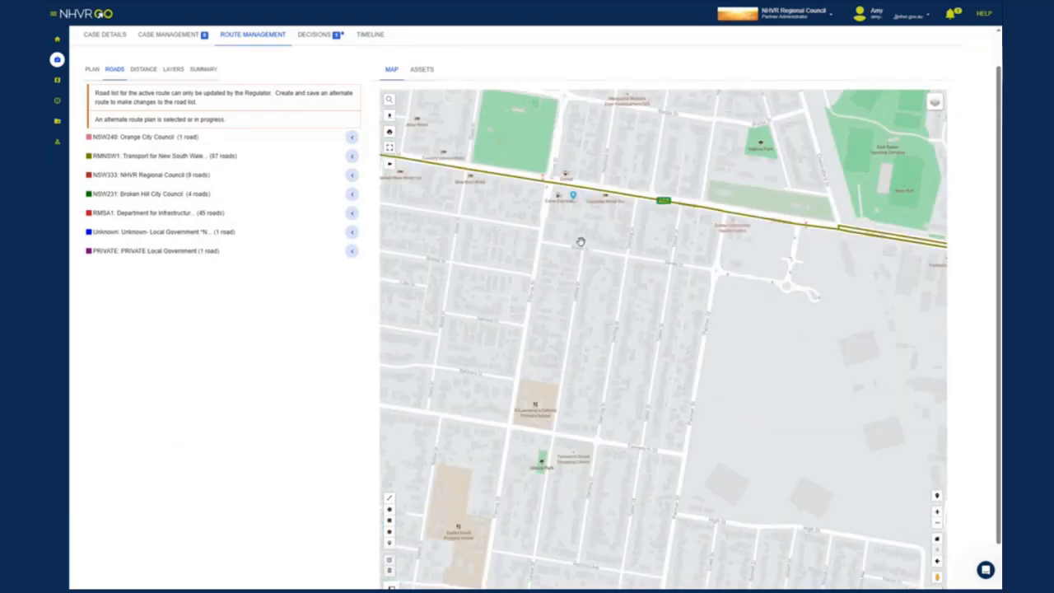
left_click_drag(895, 289, 655, 341)
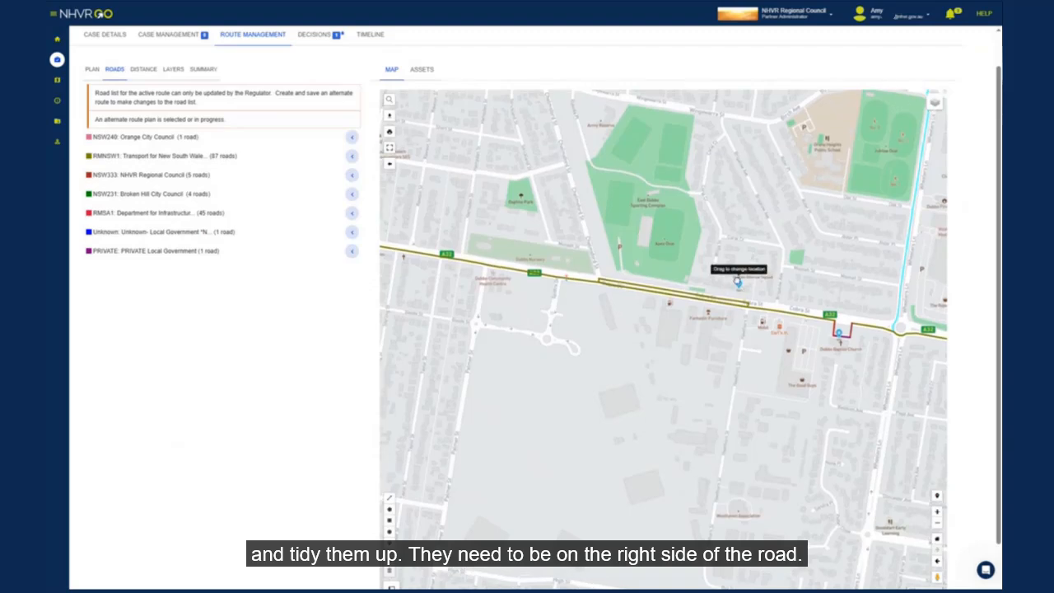
left_click_drag(738, 282, 727, 299)
left_click_drag(839, 332, 837, 318)
scroll(705, 381, "down", 2)
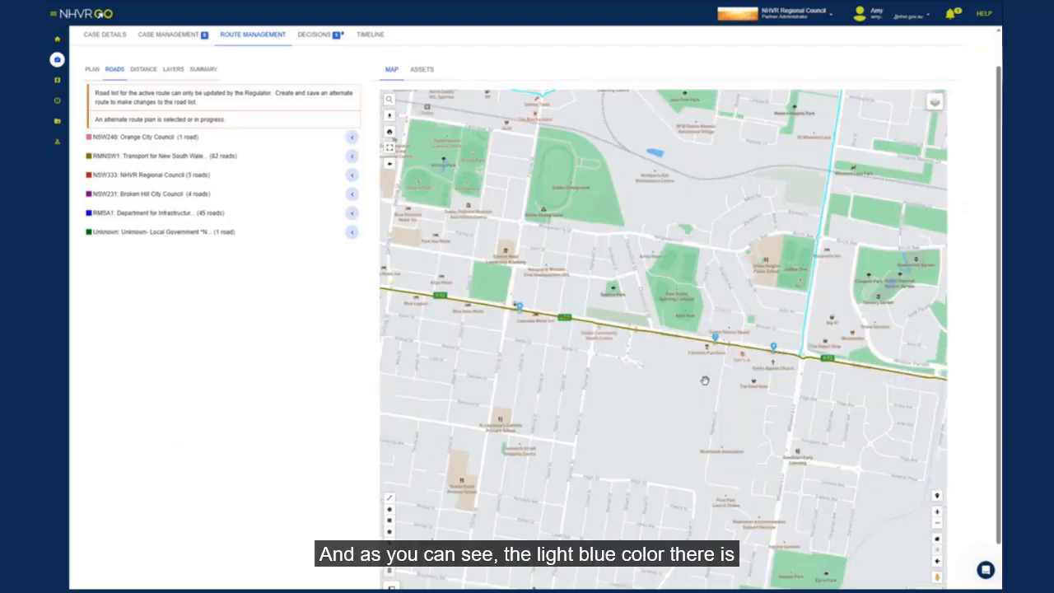
scroll(705, 380, "down", 3)
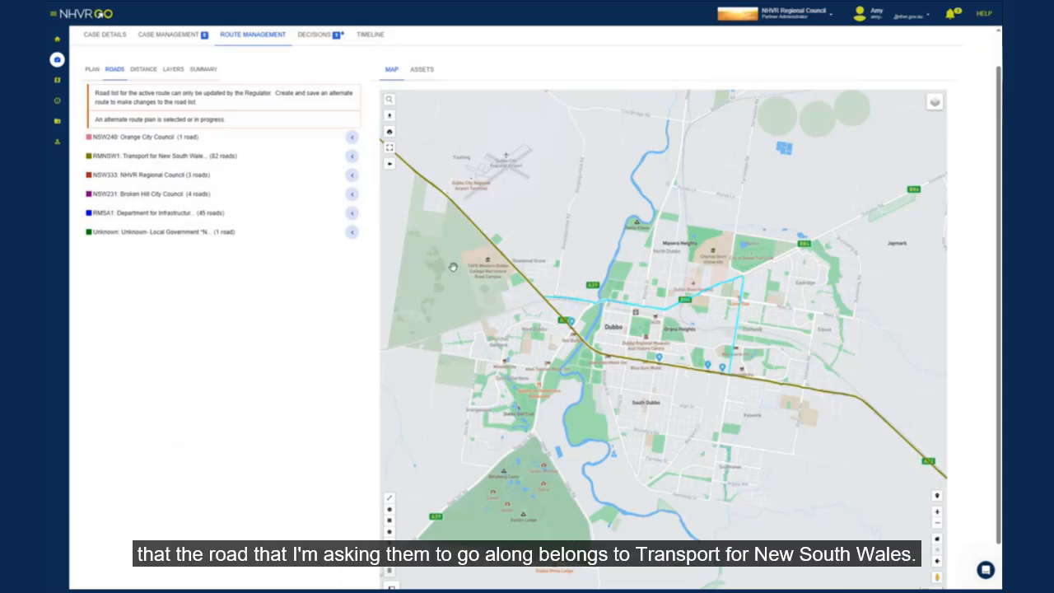
scroll(453, 267, "down", 2)
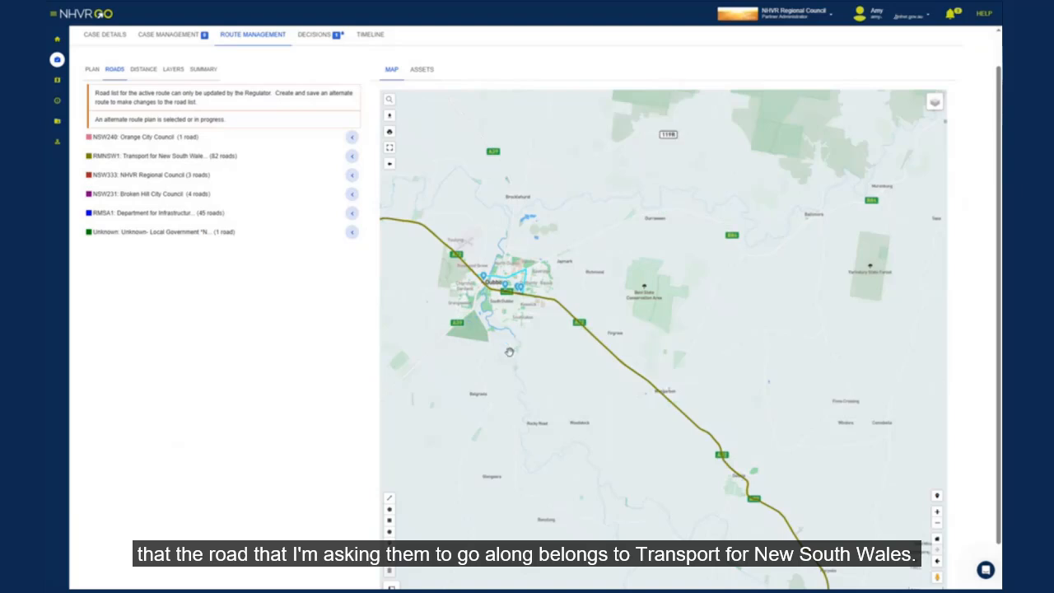
left_click_drag(512, 349, 697, 403)
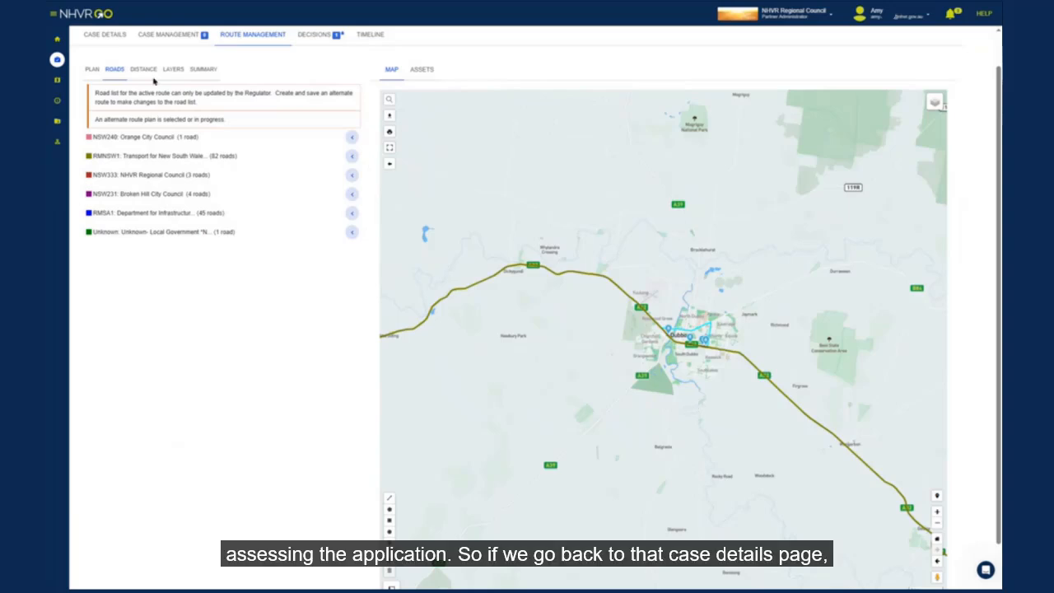
- Check the road manager decisions in the case details, including the one for Transport for New South Wales
left_click(104, 35)
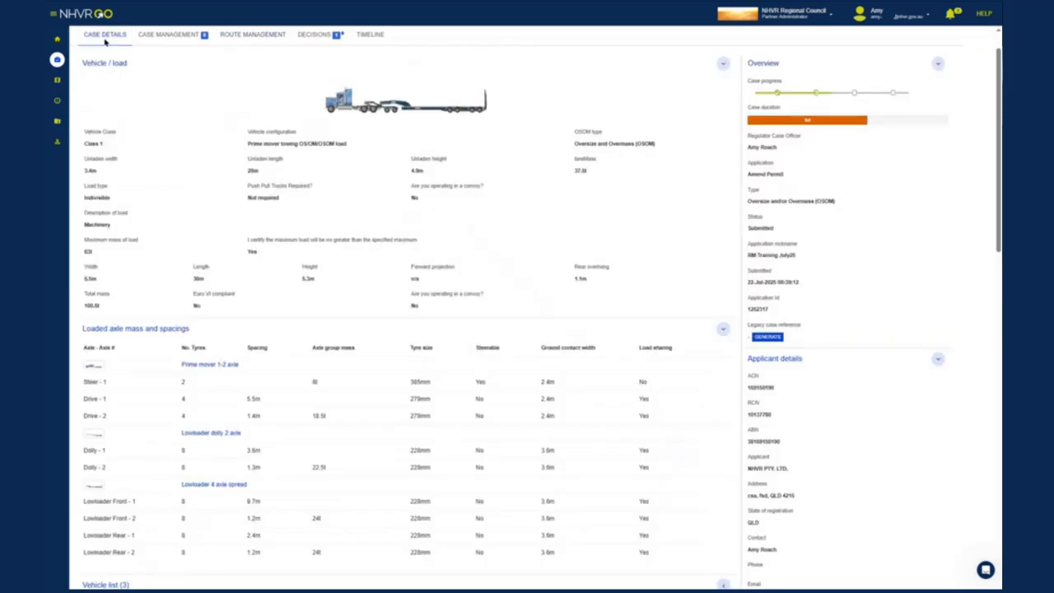
scroll(847, 427, "down", 5)
scroll(847, 428, "down", 10)
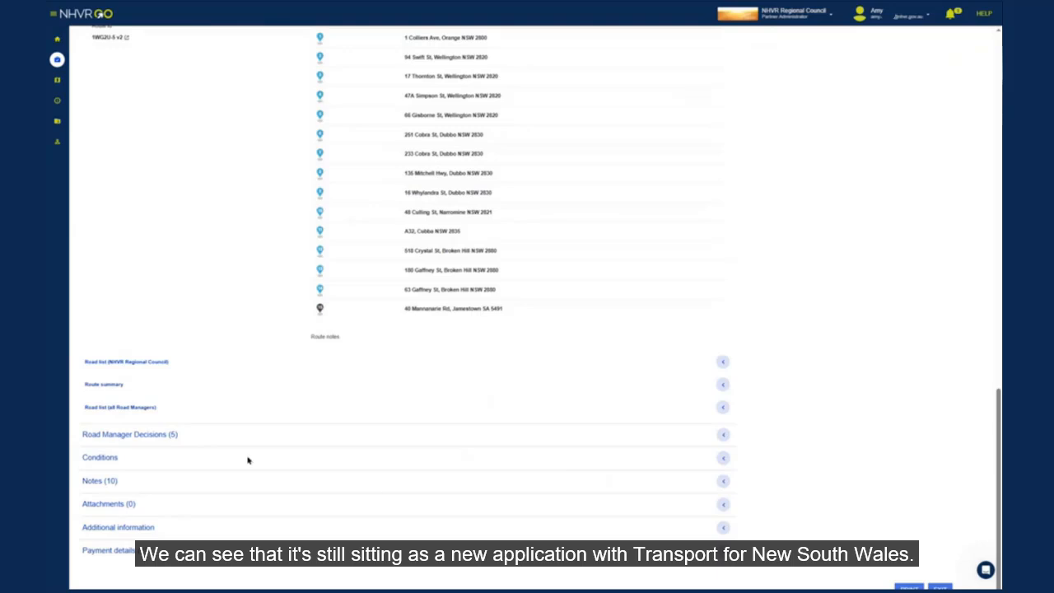
left_click(208, 434)
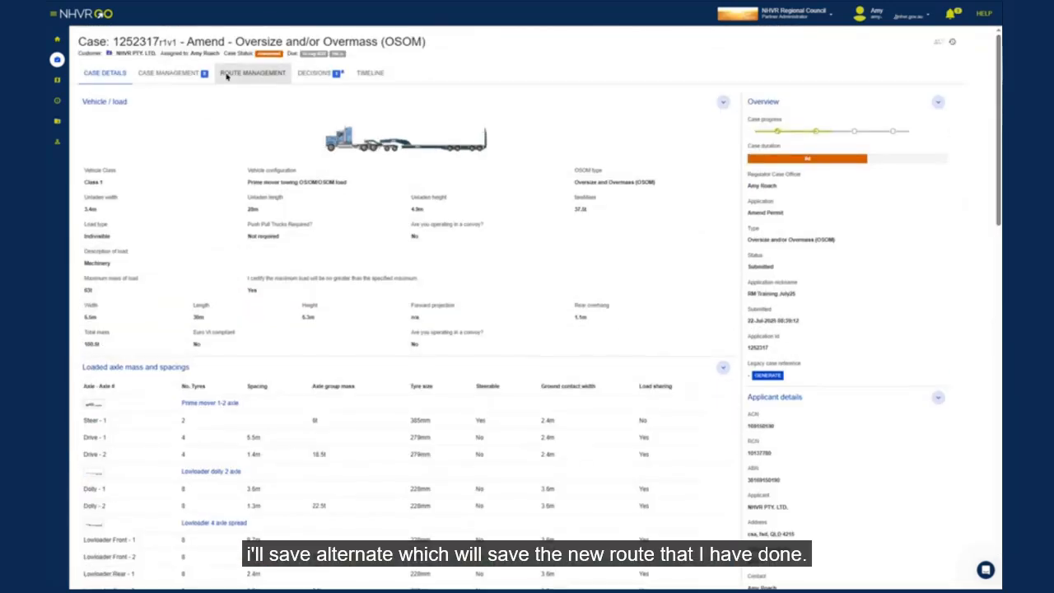
- Save the edited route plan as an alternate route and compare it with the old route around Dubbo
left_click(226, 75)
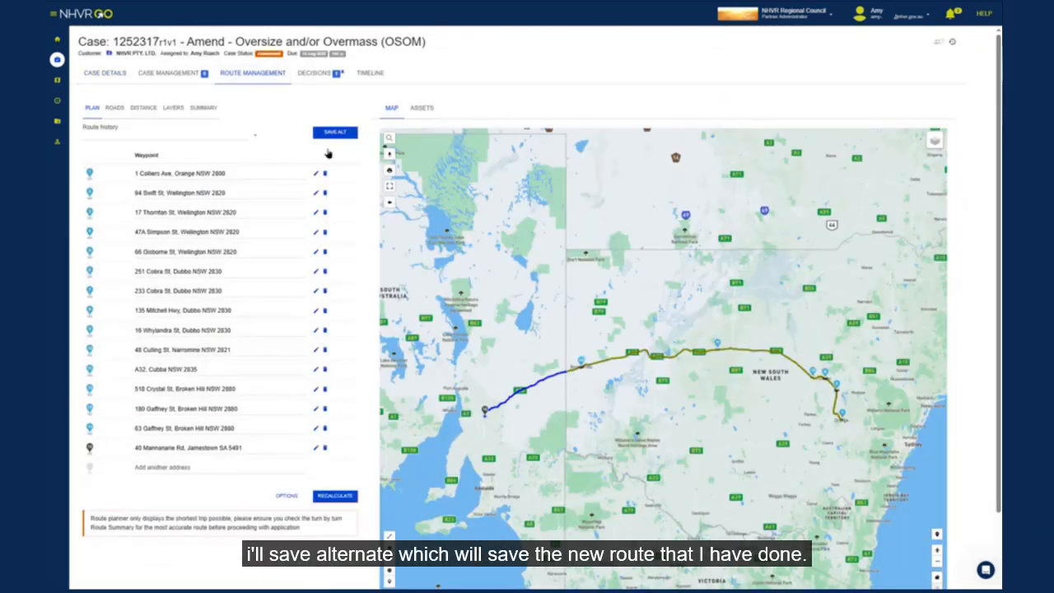
left_click(330, 135)
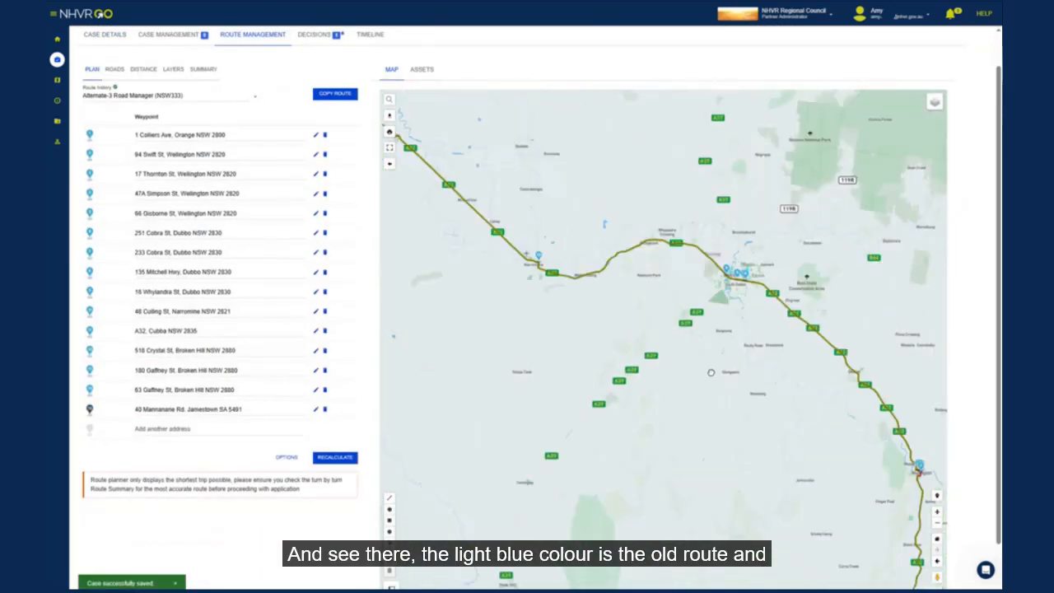
scroll(711, 372, "up", 4)
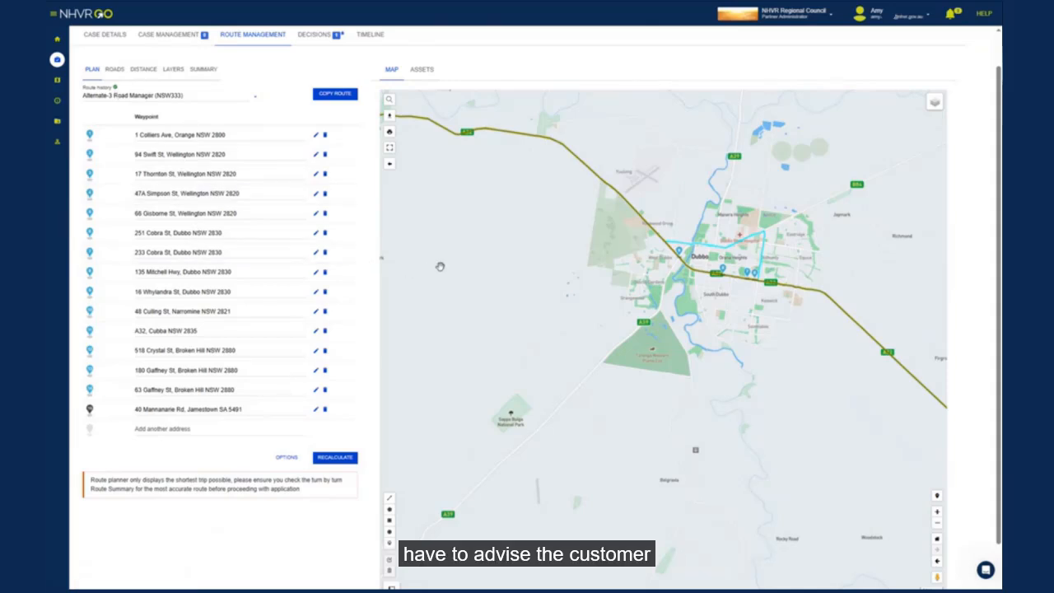
scroll(436, 275, "down", 3)
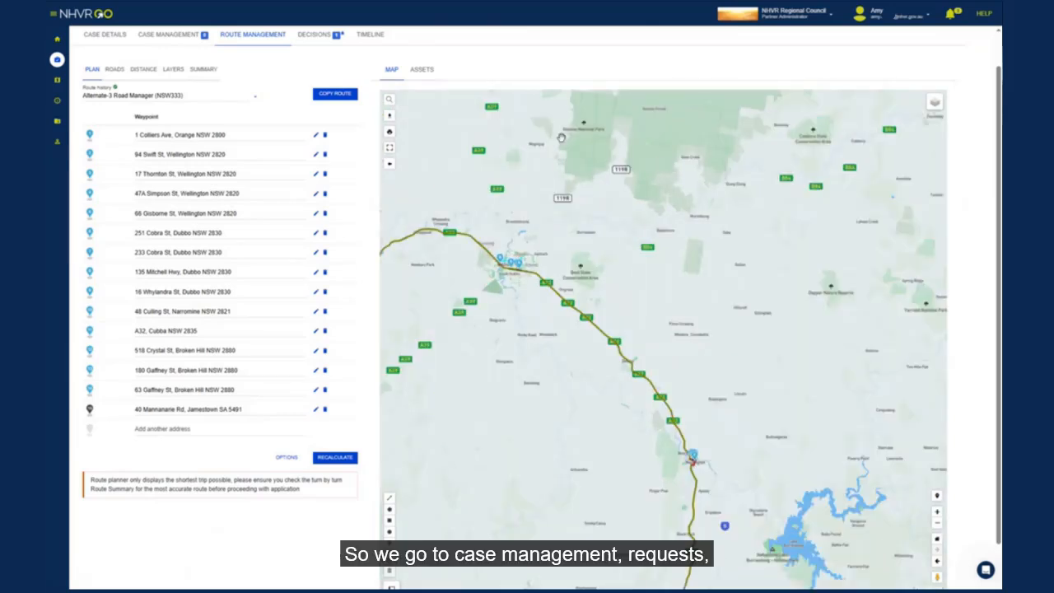
- Prepare a new information request with the alternate route proposal template and set its route ID to Alternate-3 Road Manager (NSW333)
left_click(183, 38)
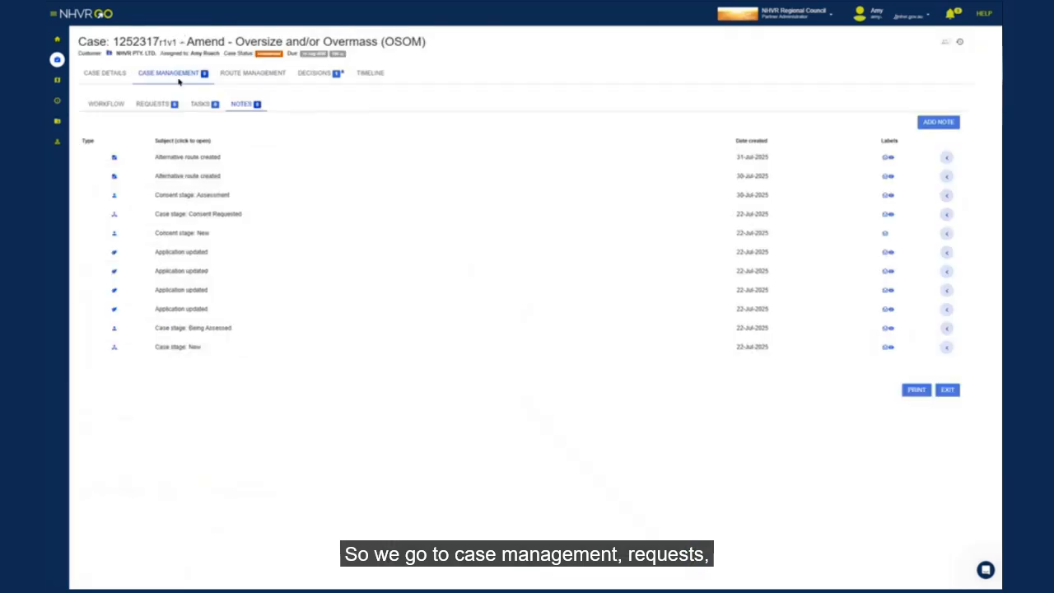
left_click(153, 105)
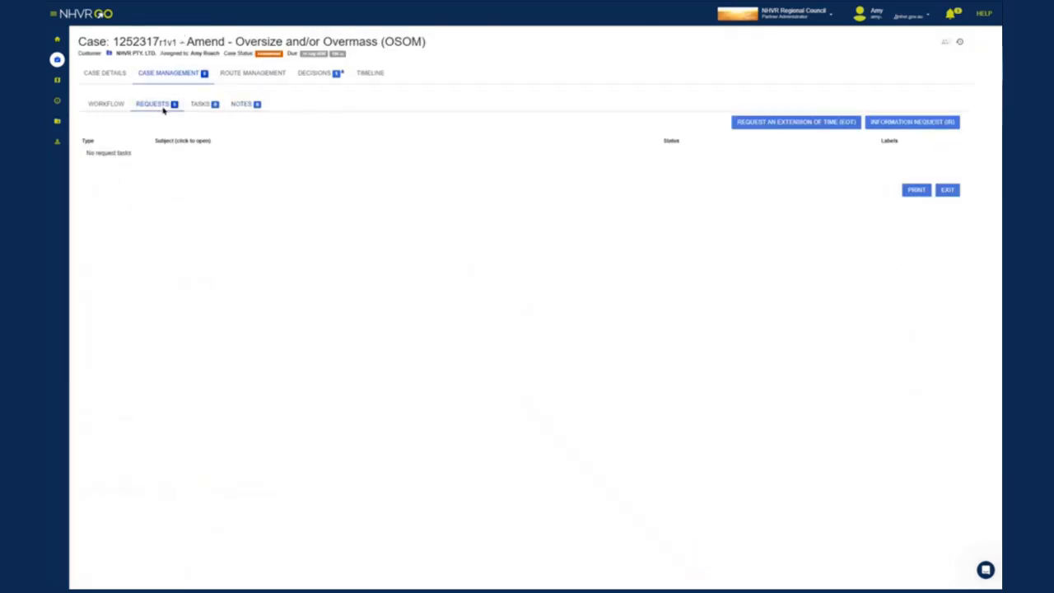
left_click(921, 123)
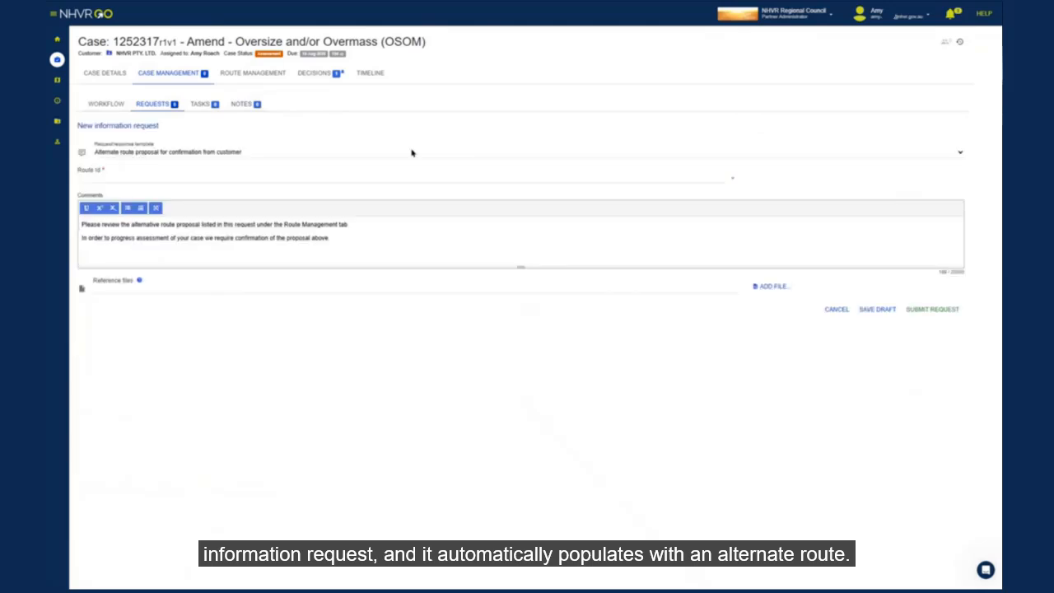
left_click(263, 180)
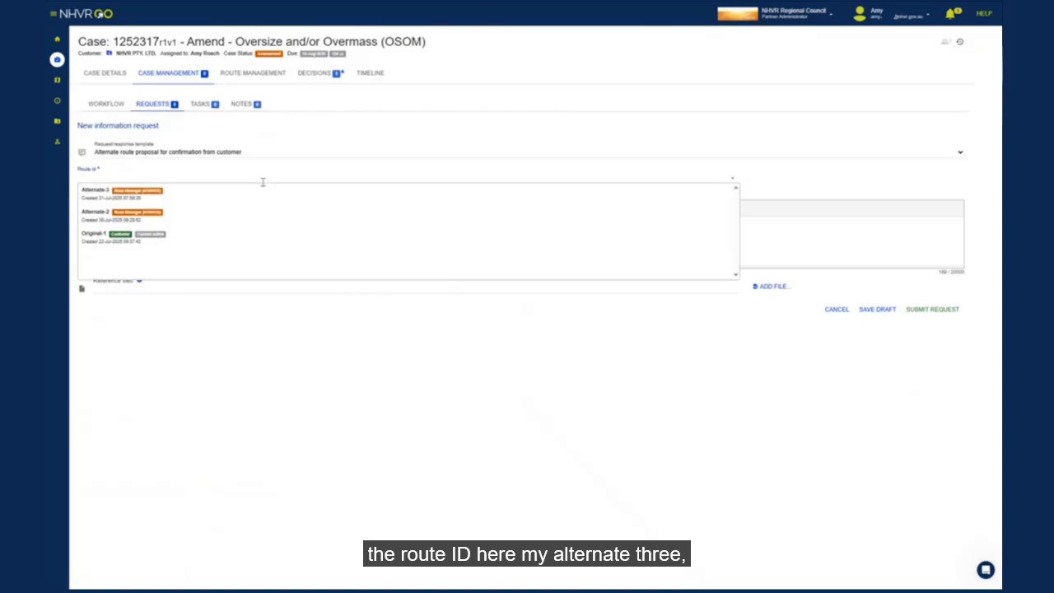
left_click(262, 196)
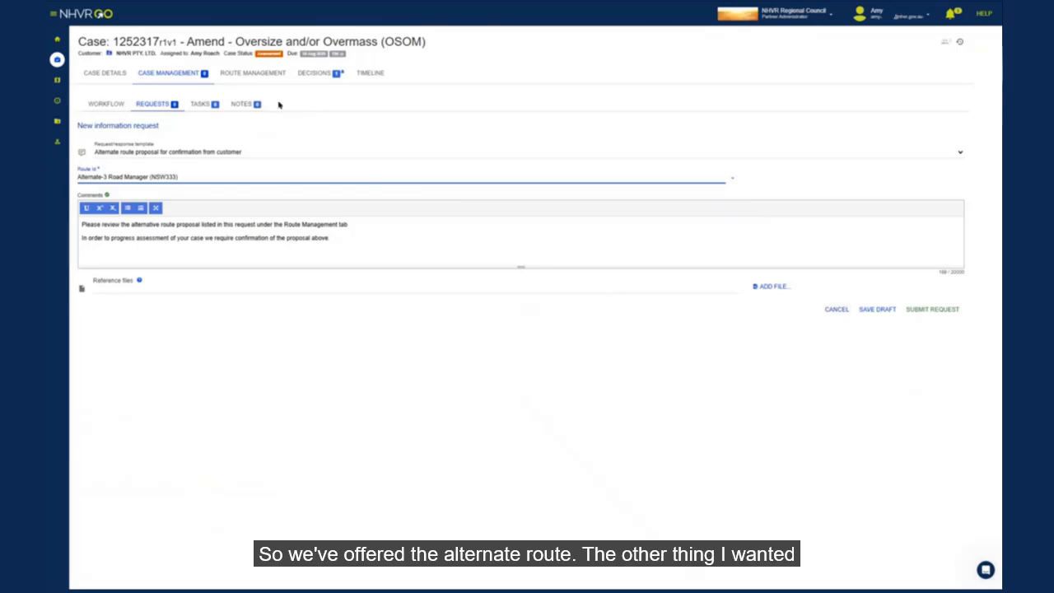
- Show the NSW Oversize Overmass Load Carrying Vehicles Network Approved Roads layer on the case's route map around Wellington
left_click(264, 80)
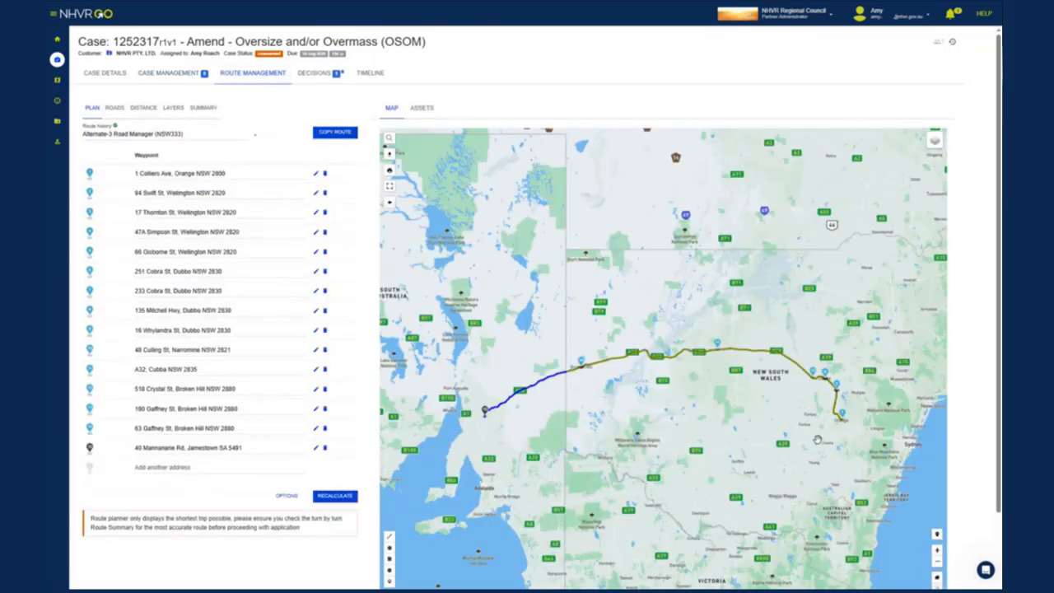
scroll(812, 430, "up", 5)
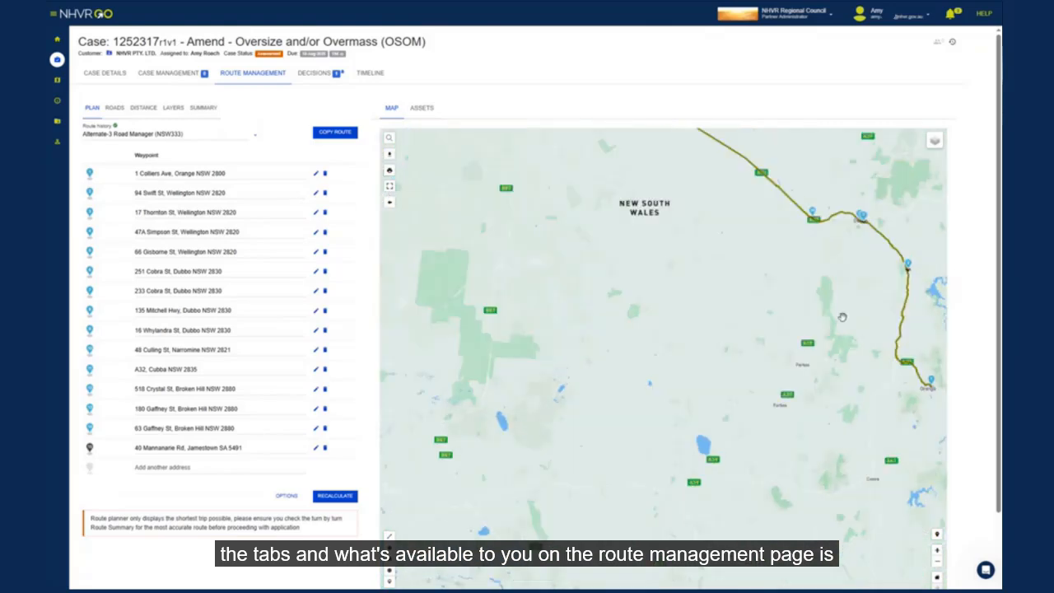
scroll(804, 358, "up", 3)
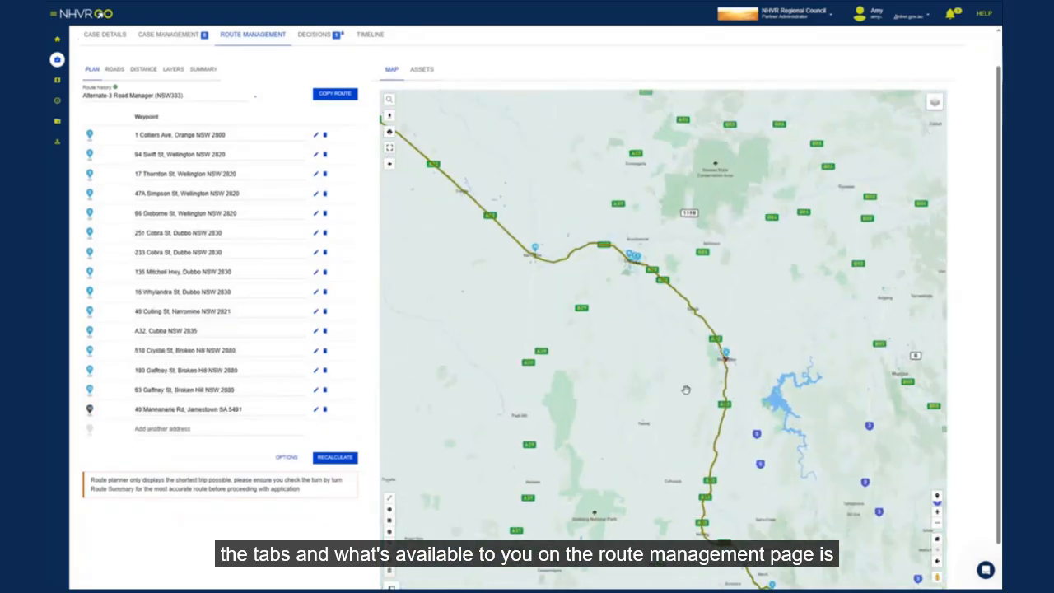
scroll(824, 330, "up", 4)
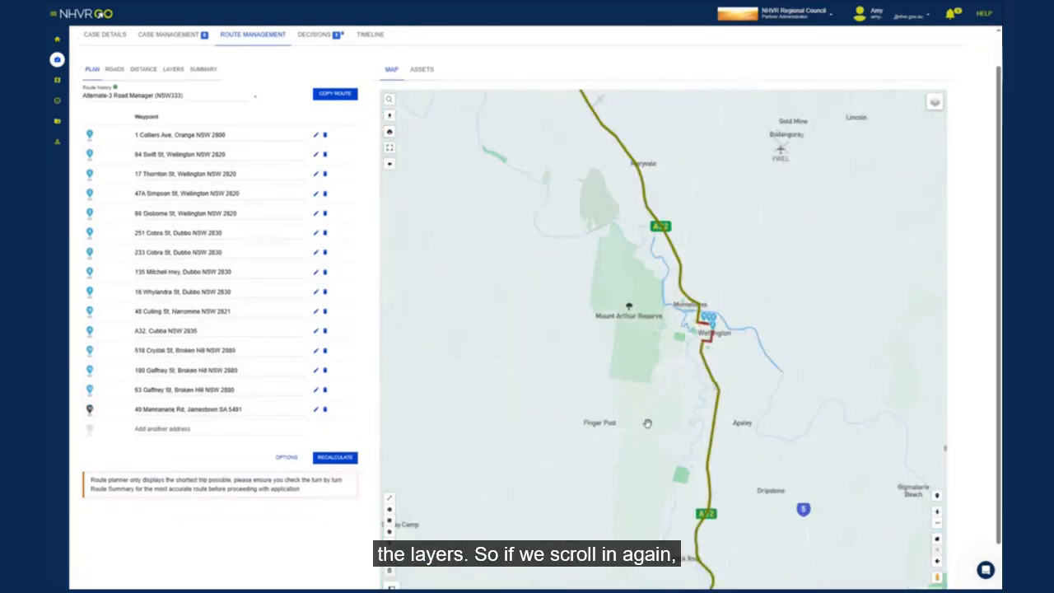
left_click_drag(710, 310, 665, 393)
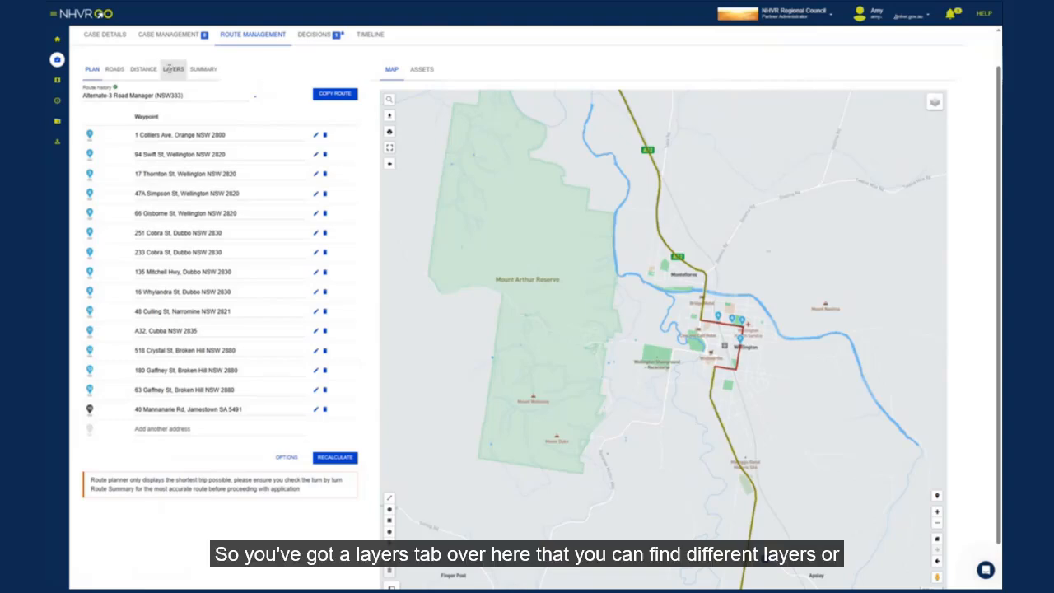
left_click(934, 104)
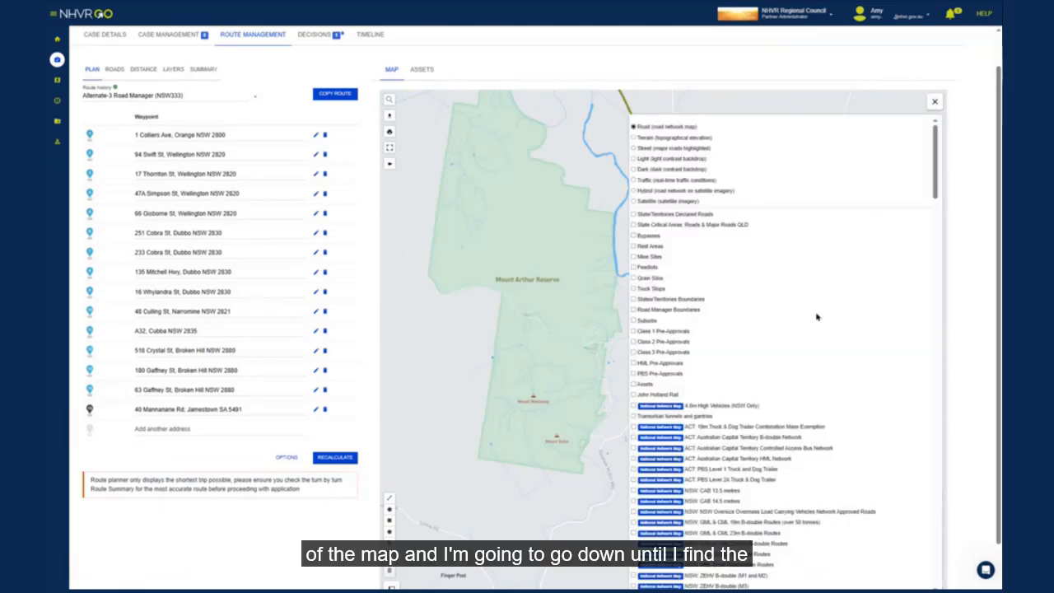
scroll(818, 428, "down", 3)
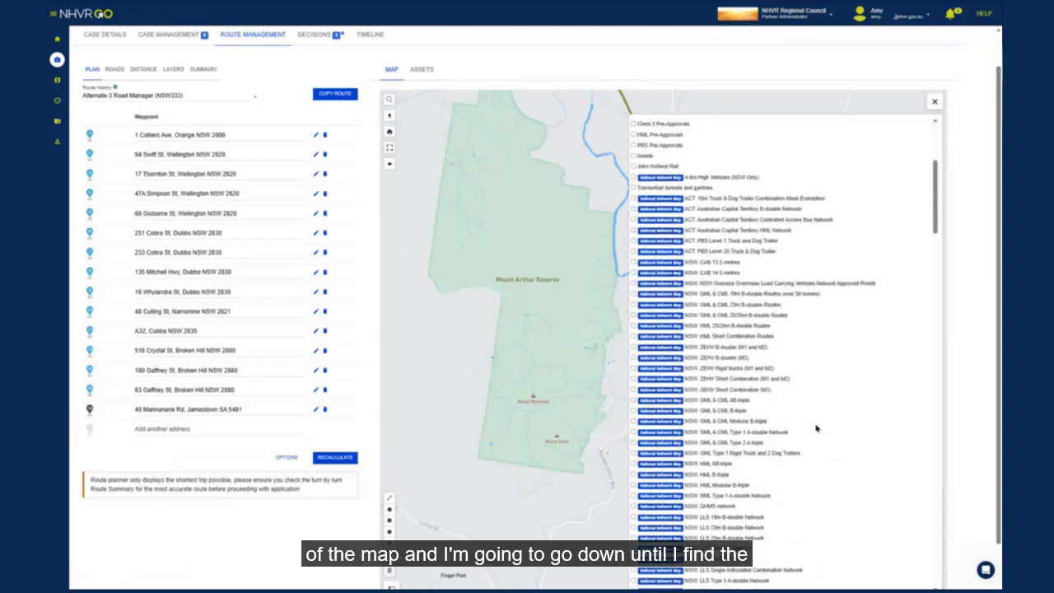
left_click(634, 283)
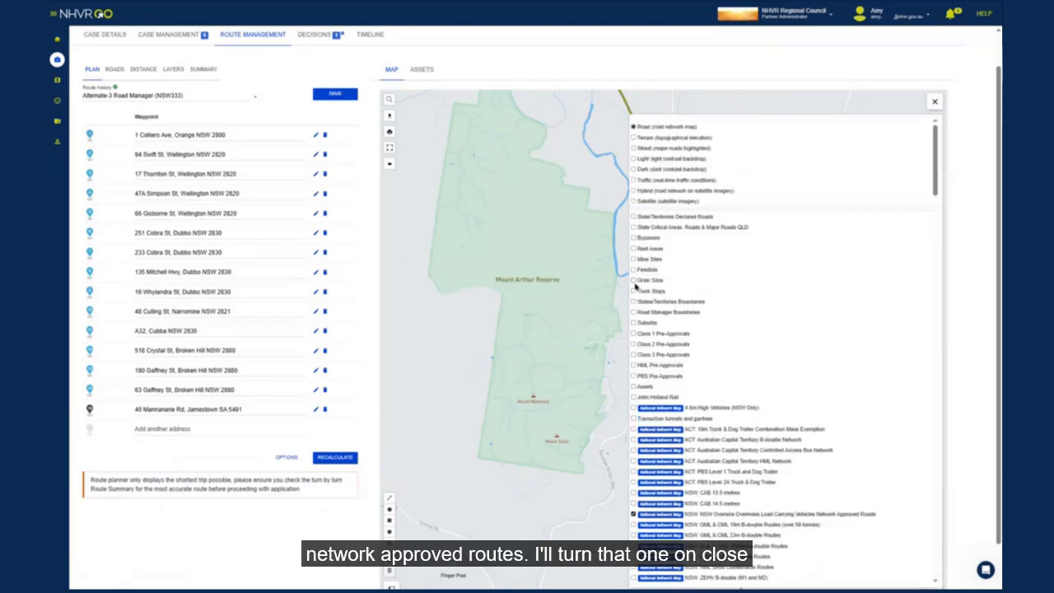
left_click(935, 102)
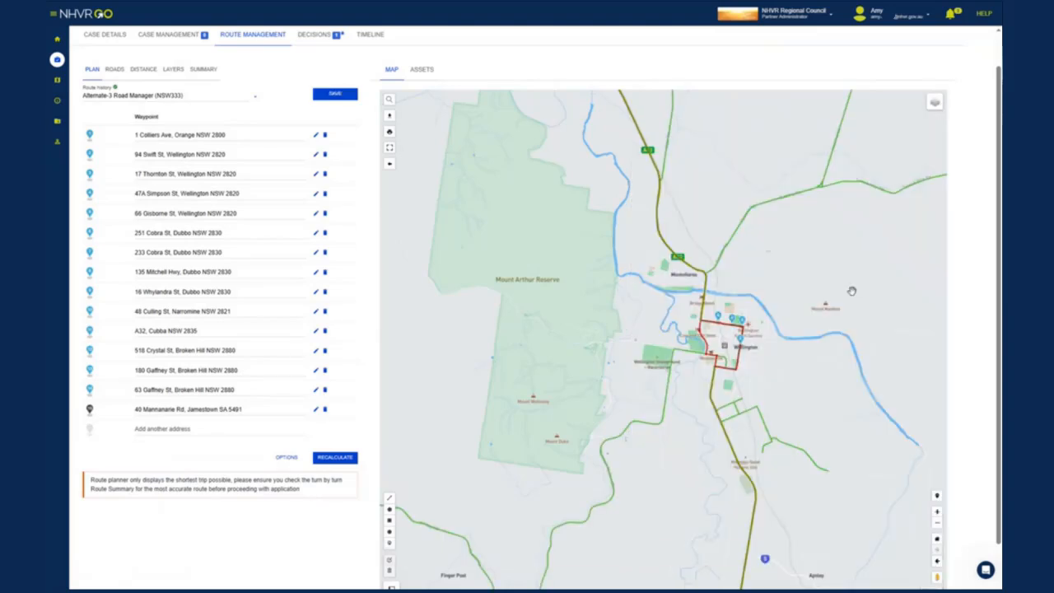
- Examine the plotted route through Wellington against the approved oversize overmass roads, and check which map layers are available and enabled
scroll(851, 292, "up", 2)
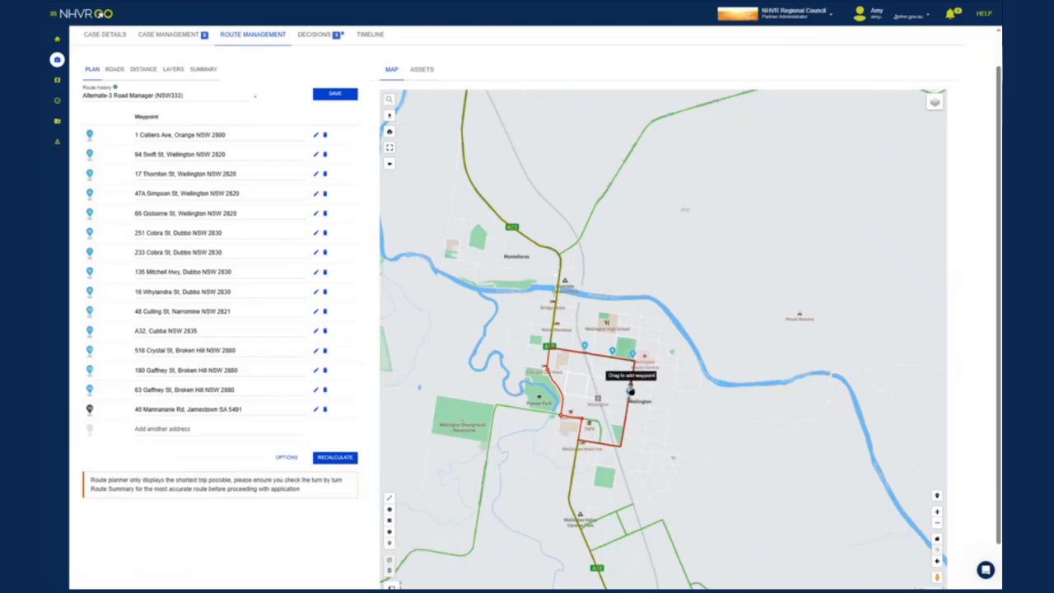
scroll(631, 387, "up", 3)
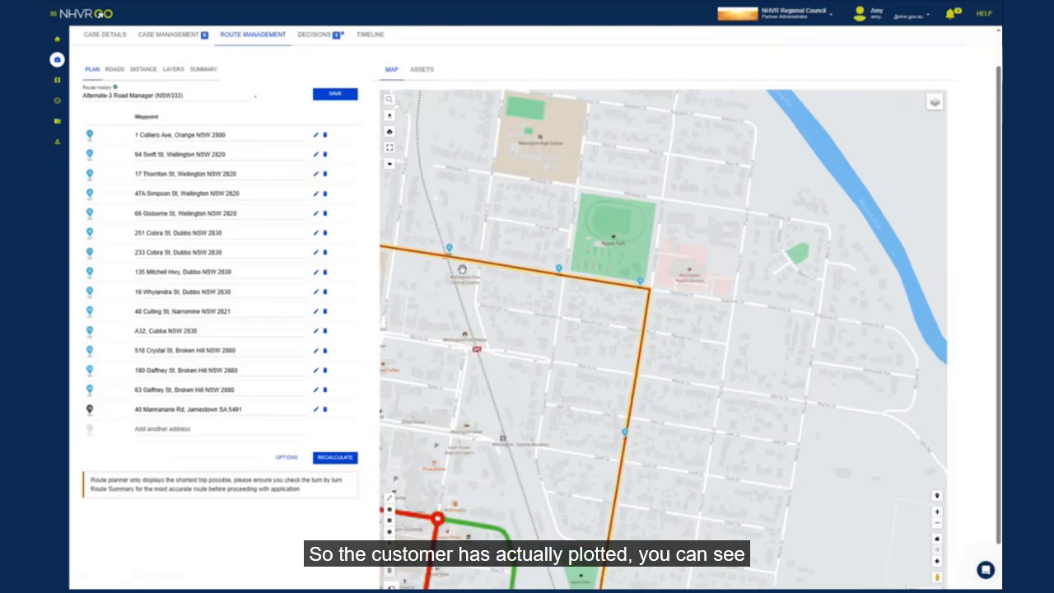
scroll(801, 319, "down", 4)
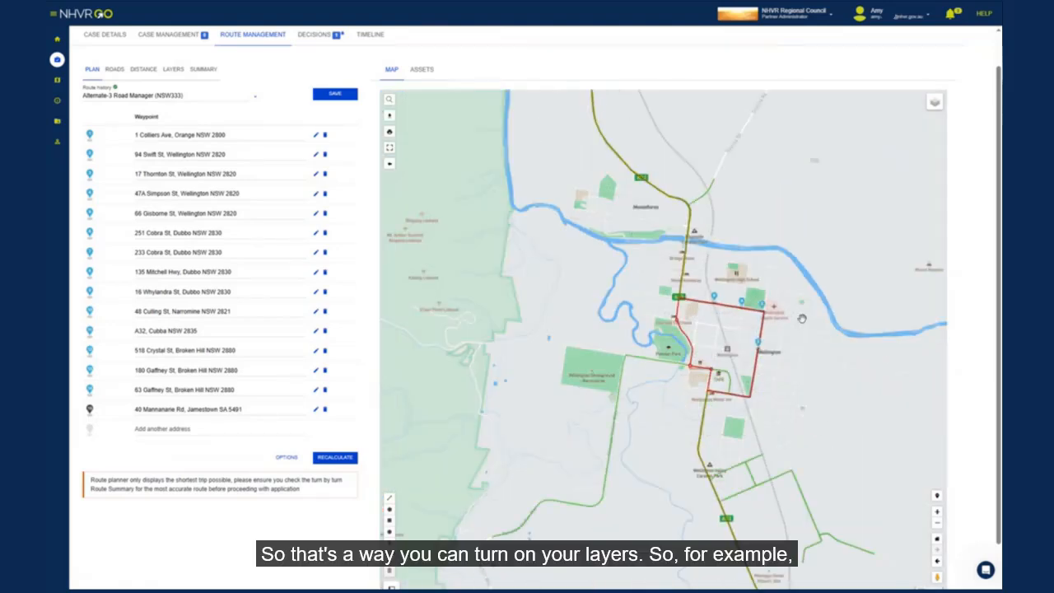
scroll(803, 317, "down", 2)
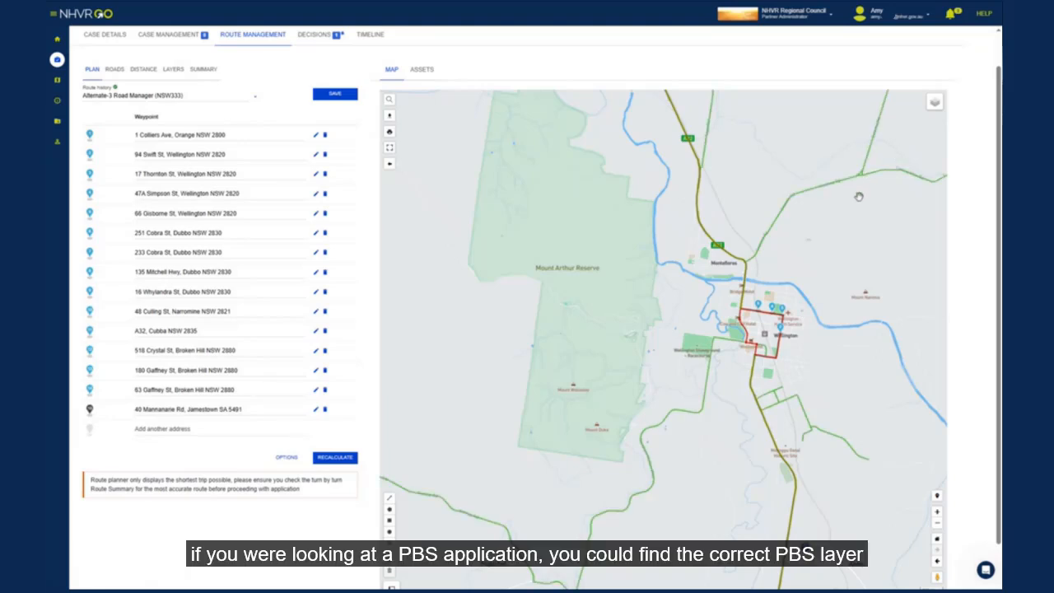
left_click(936, 114)
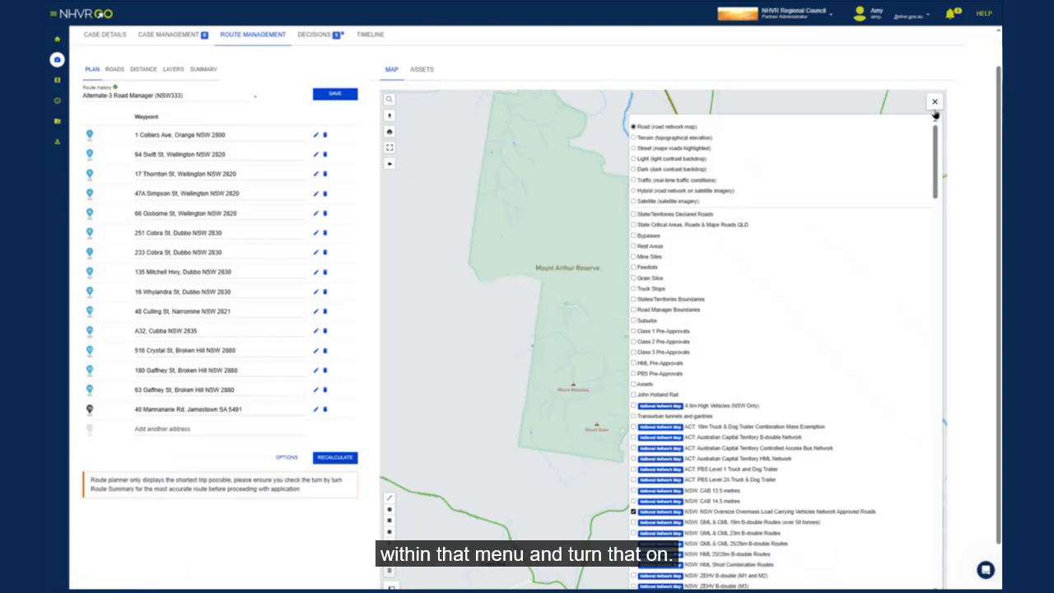
left_click(935, 103)
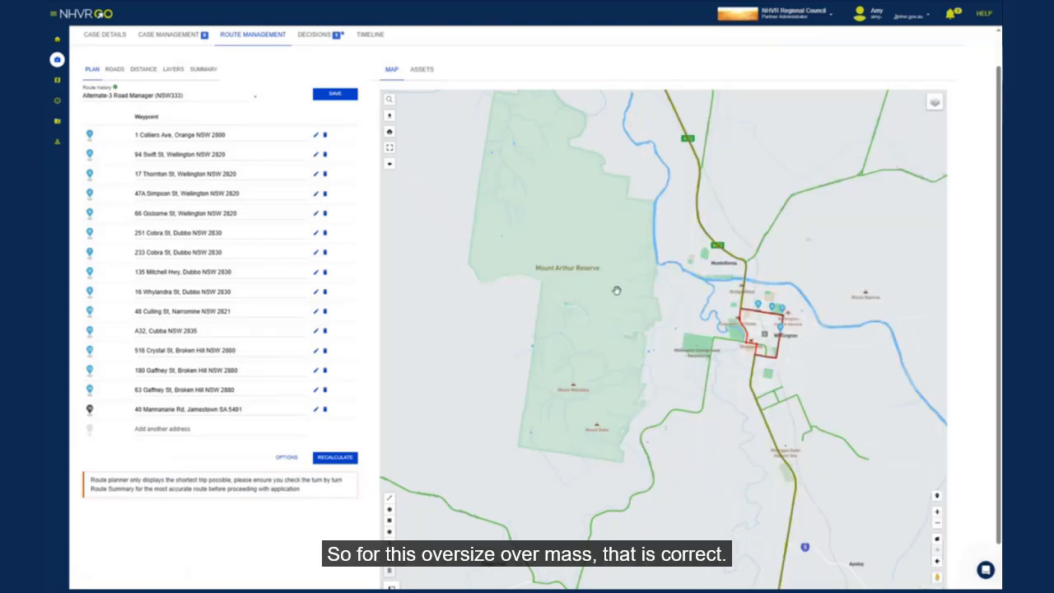
scroll(616, 290, "down", 1)
scroll(616, 290, "up", 1)
scroll(616, 290, "down", 1)
scroll(616, 290, "up", 1)
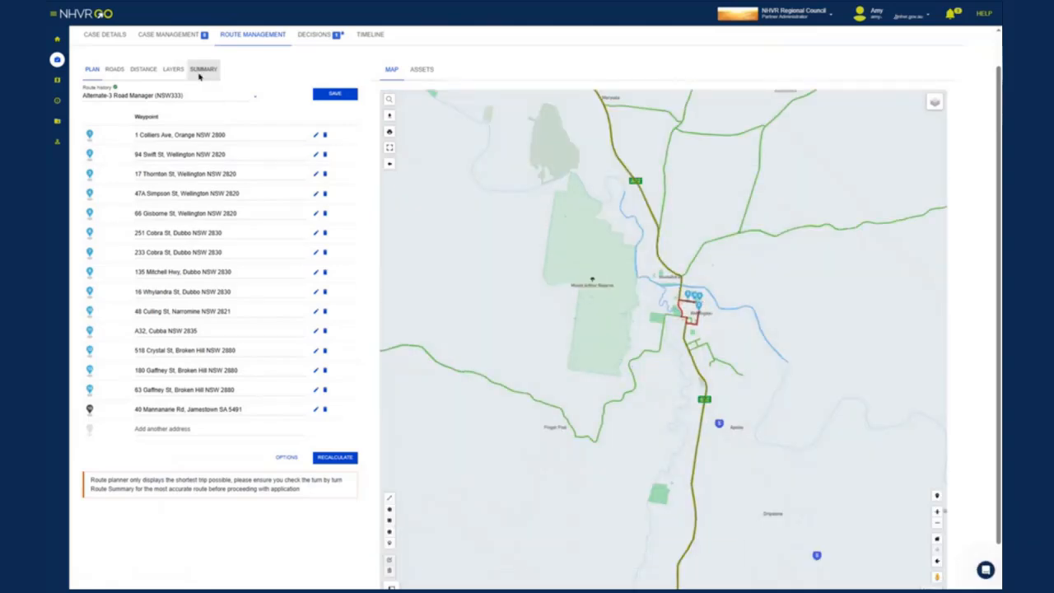
- Review the alternate route's road-by-road summary and the case's vehicle and load details
left_click(203, 70)
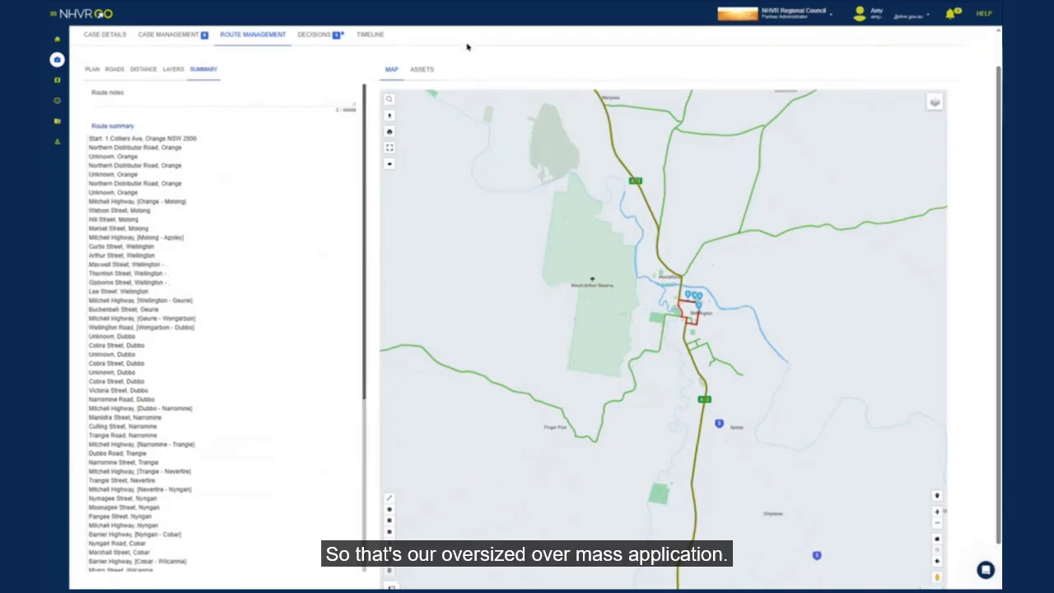
left_click(105, 33)
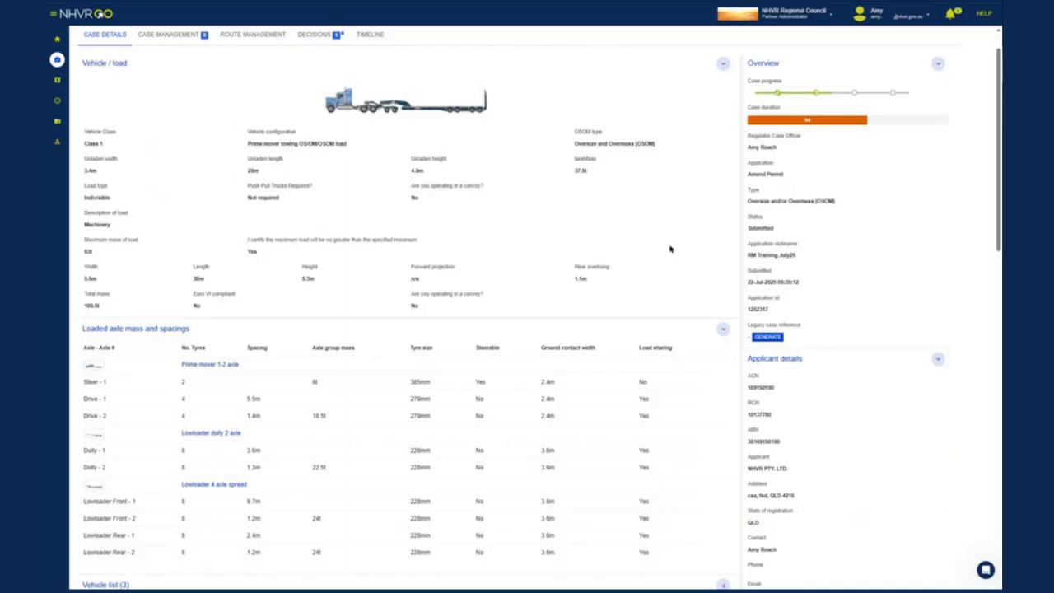
- Return to the case tracker and open the new Performance Based Standards permit case with the overdue decision
left_click(62, 64)
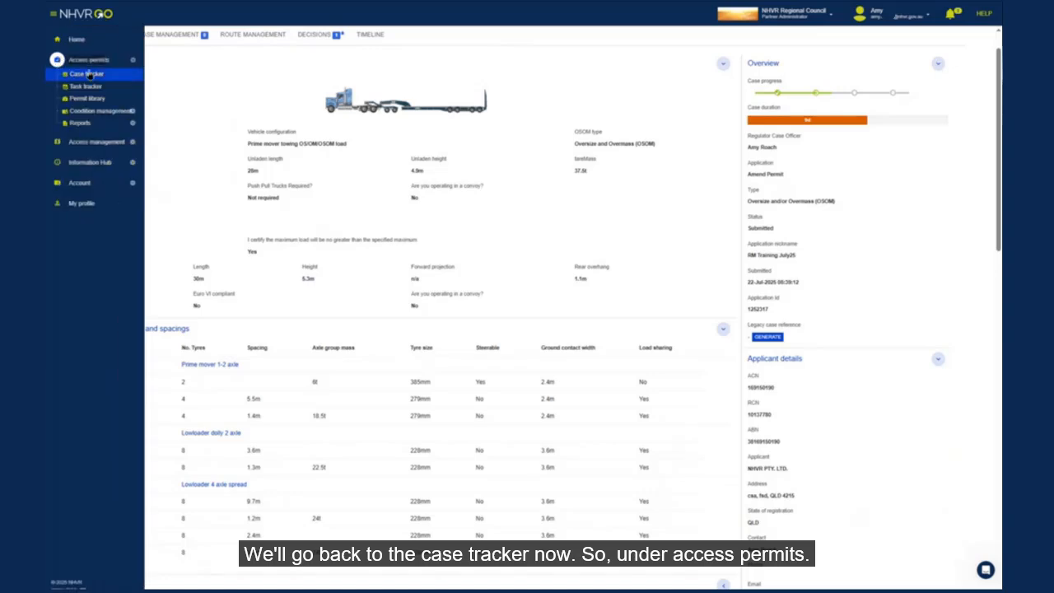
left_click(90, 76)
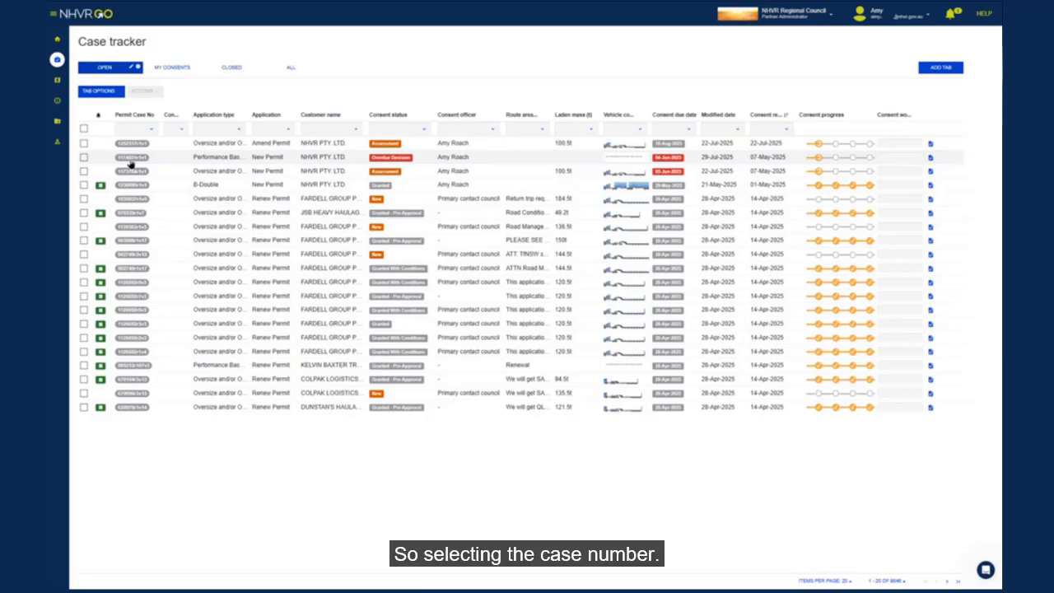
left_click(129, 161)
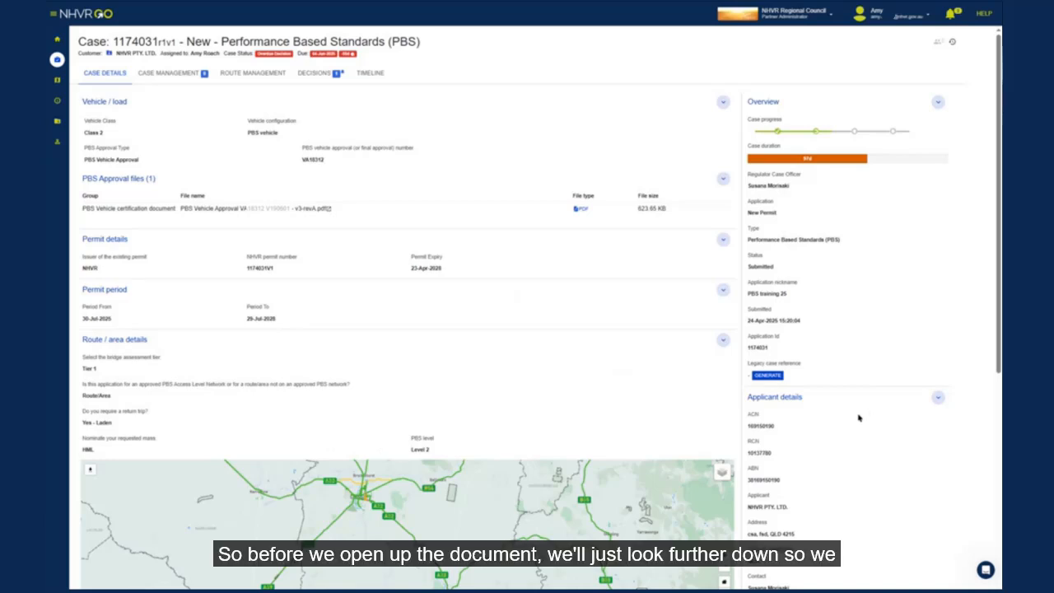
- Review the permit period, route map and route overview in the Performance Based Standards case details
scroll(861, 416, "down", 3)
scroll(858, 417, "down", 3)
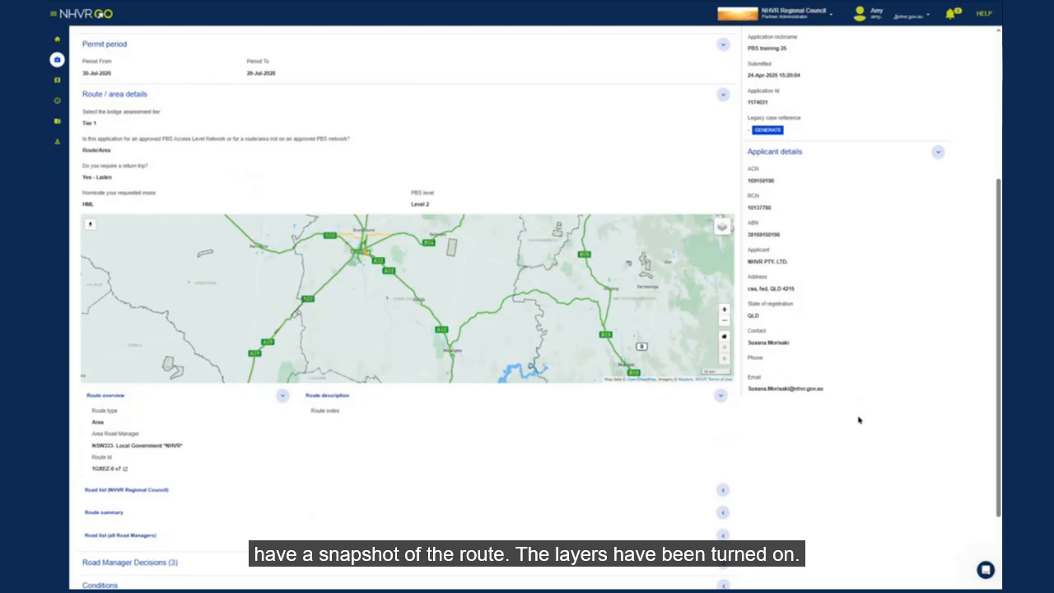
scroll(858, 420, "down", 1)
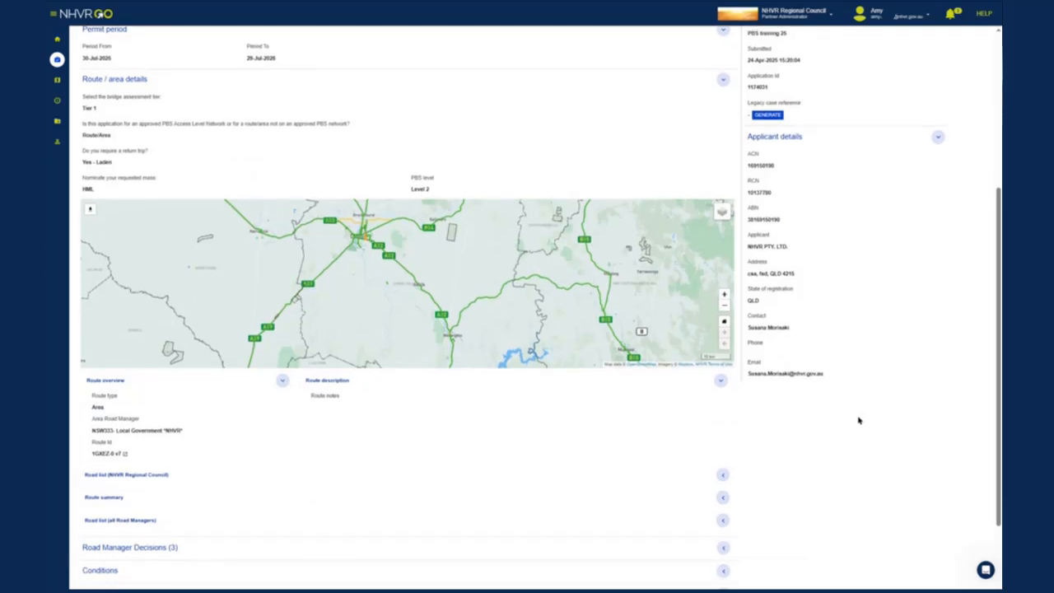
scroll(858, 420, "down", 2)
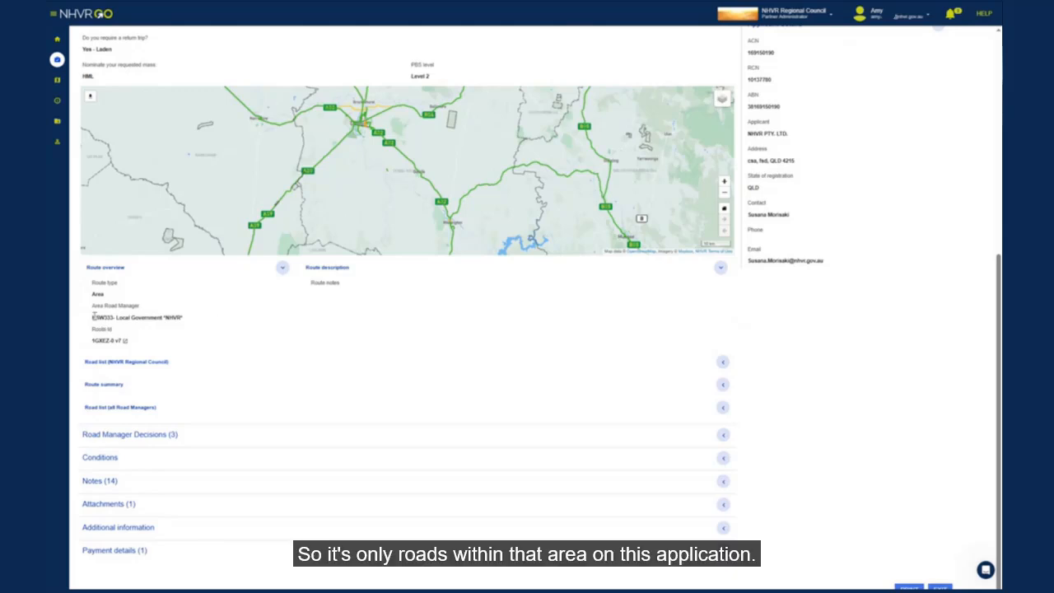
- Expand the road manager decisions and the attachments of the case to check consent statuses and attached files
left_click(200, 437)
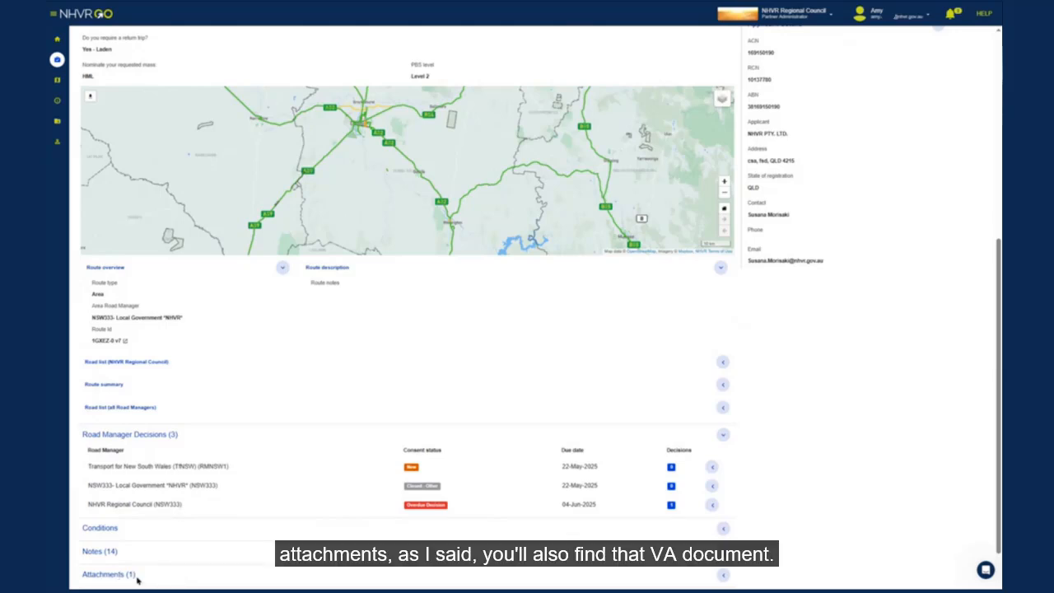
left_click(140, 577)
scroll(325, 517, "down", 2)
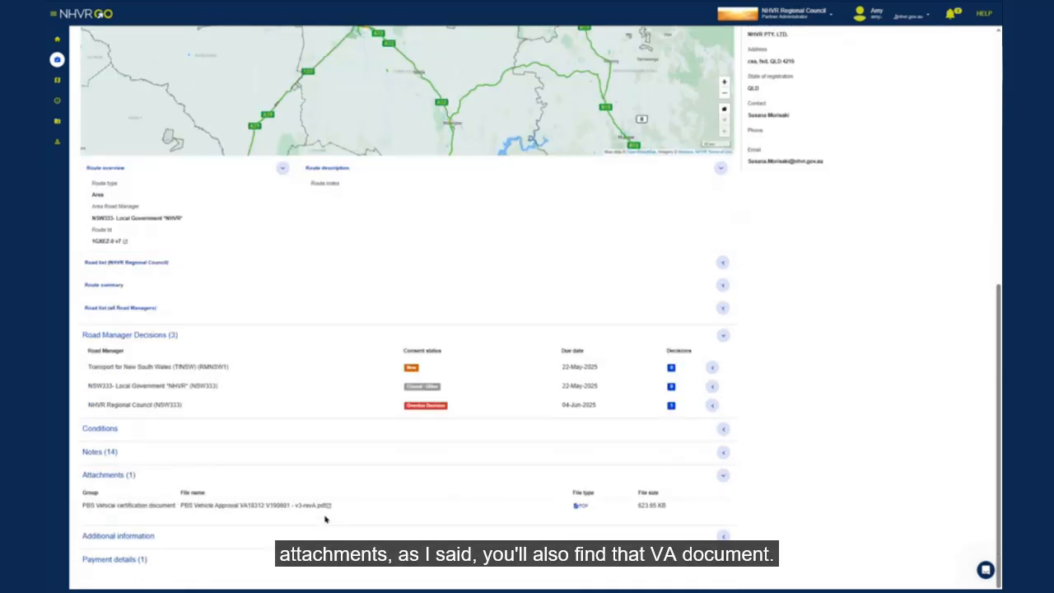
- Open the PBS vehicle approval PDF from the PBS approval files and check the vehicle type, length and height
scroll(891, 407, "up", 7)
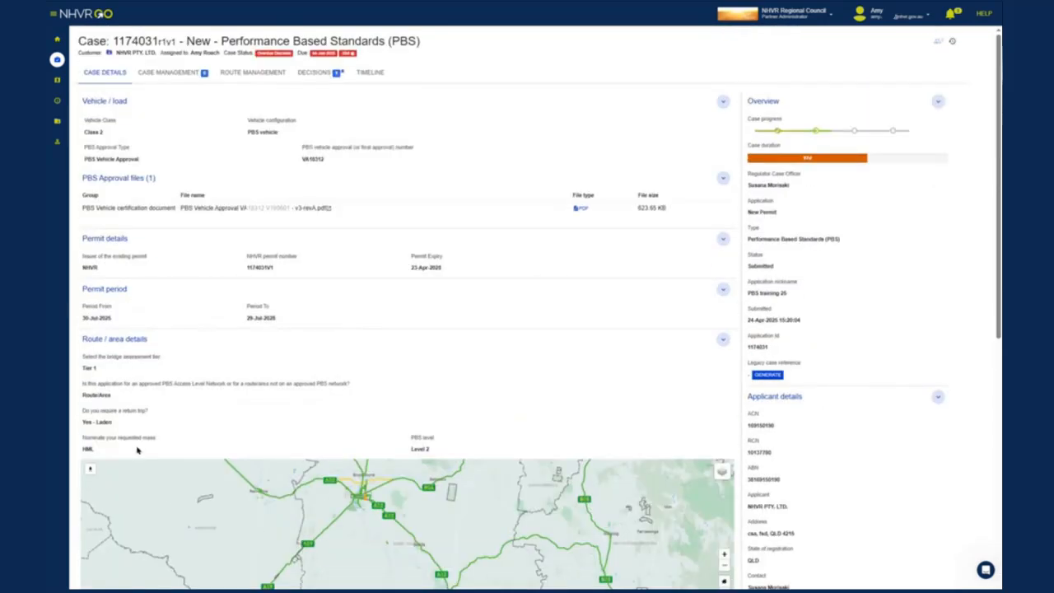
left_click(303, 211)
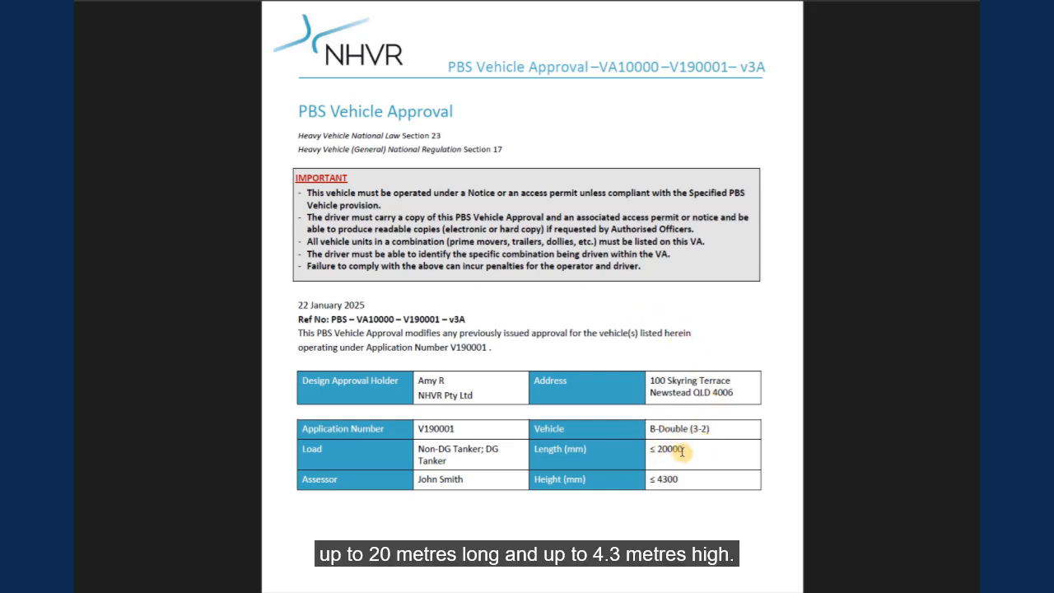
scroll(698, 472, "down", 4)
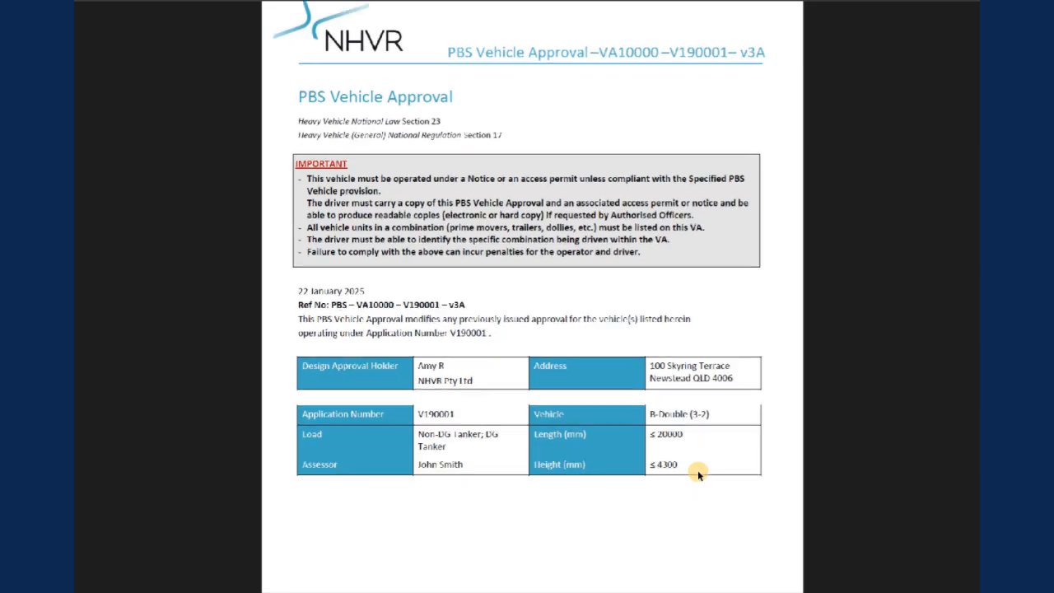